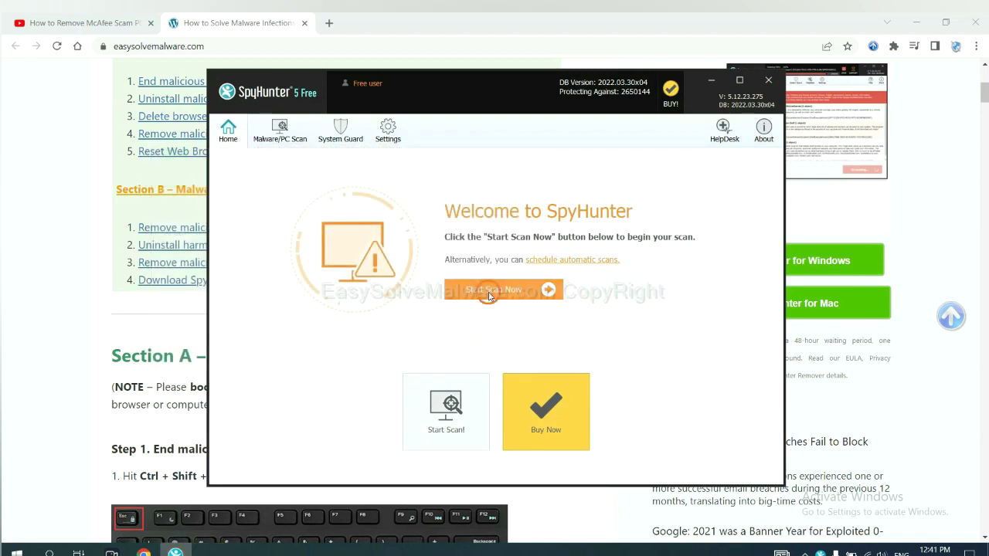
Start a malware scan and continue past the unknown objects list with remove360.bat set to Disable.
{"action": "left_click", "coordinate": [492, 295]}
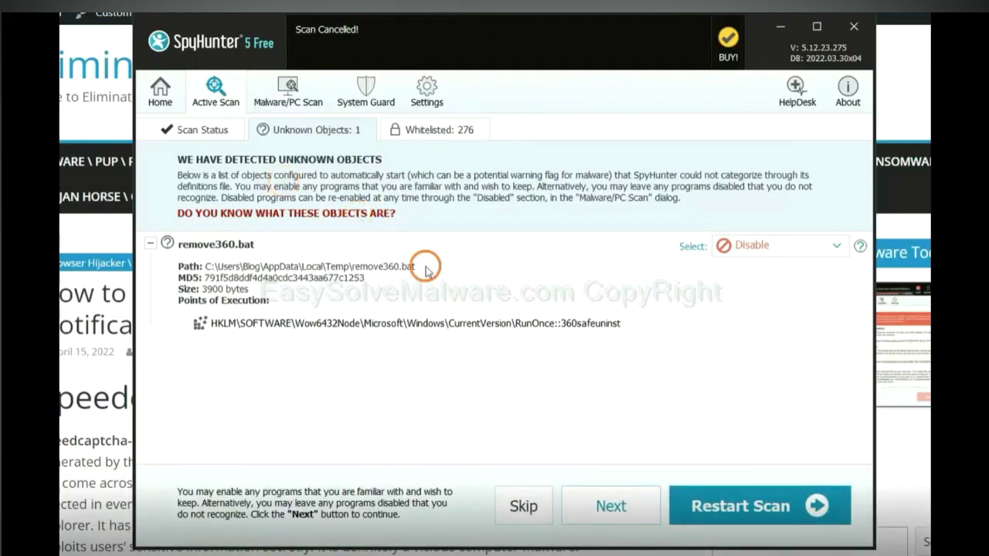
{"action": "left_click", "coordinate": [610, 507]}
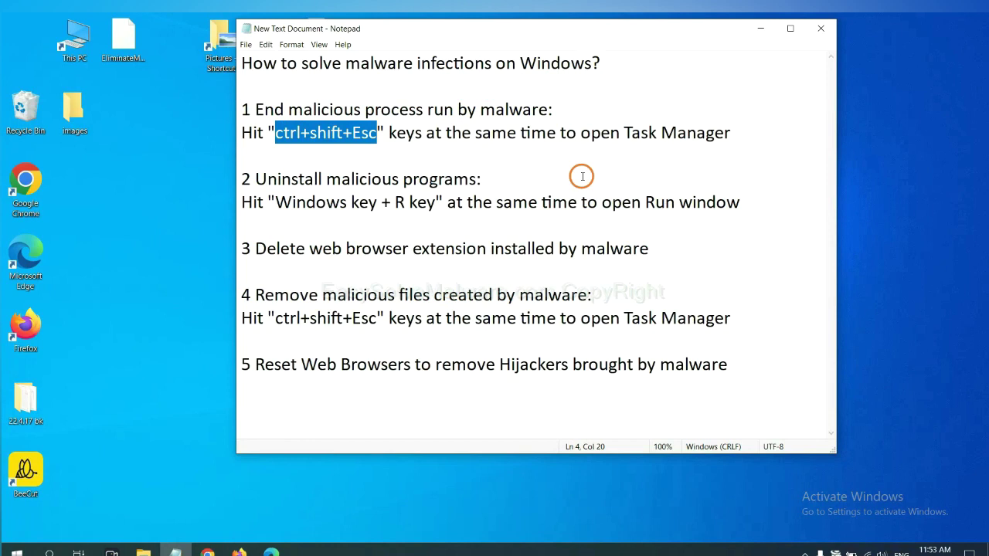
Highlight the shortcut text in the first malware removal instruction and open Task Manager.
{"action": "left_click", "coordinate": [358, 132]}
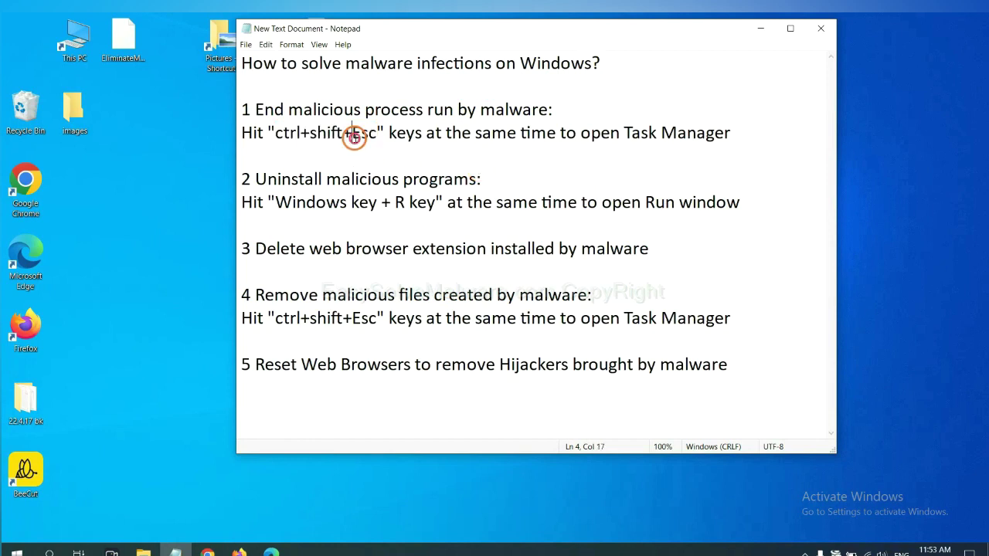
{"action": "left_click_drag", "start_coordinate": [377, 132], "coordinate": [278, 135]}
{"action": "key", "text": "ctrl+shift+Escape"}
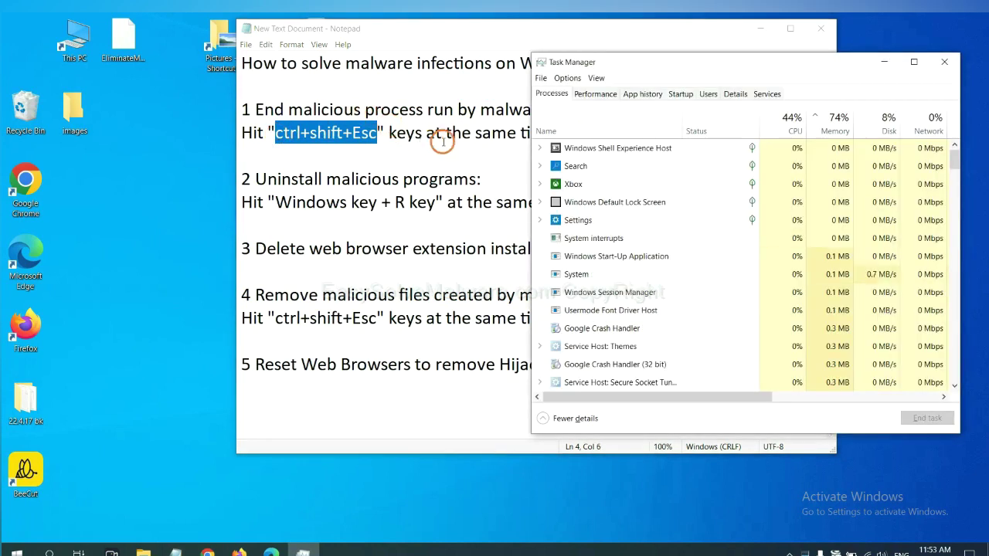
Select the Usermode Font Driver Host process, try to end its task, and close Task Manager.
{"action": "left_click", "coordinate": [662, 272]}
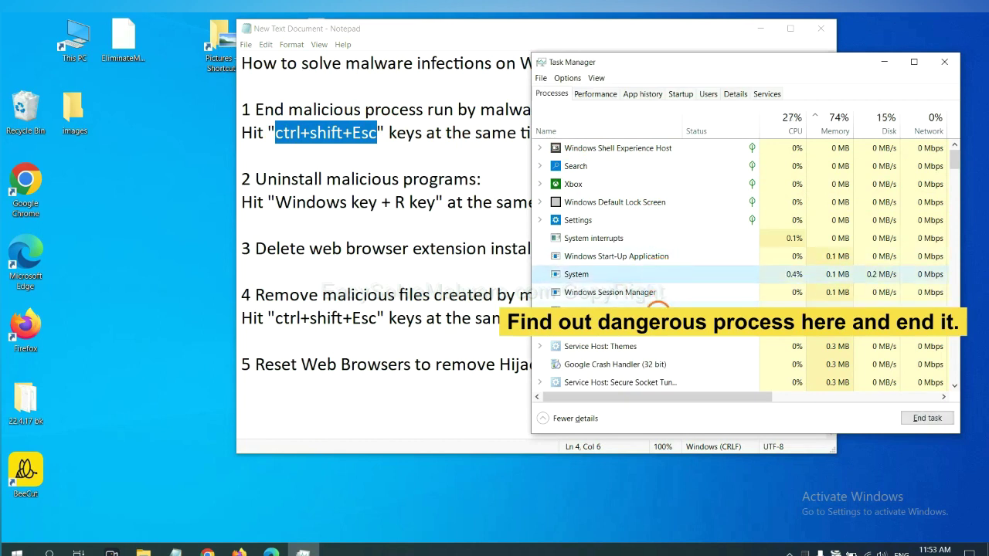
{"action": "left_click", "coordinate": [657, 309]}
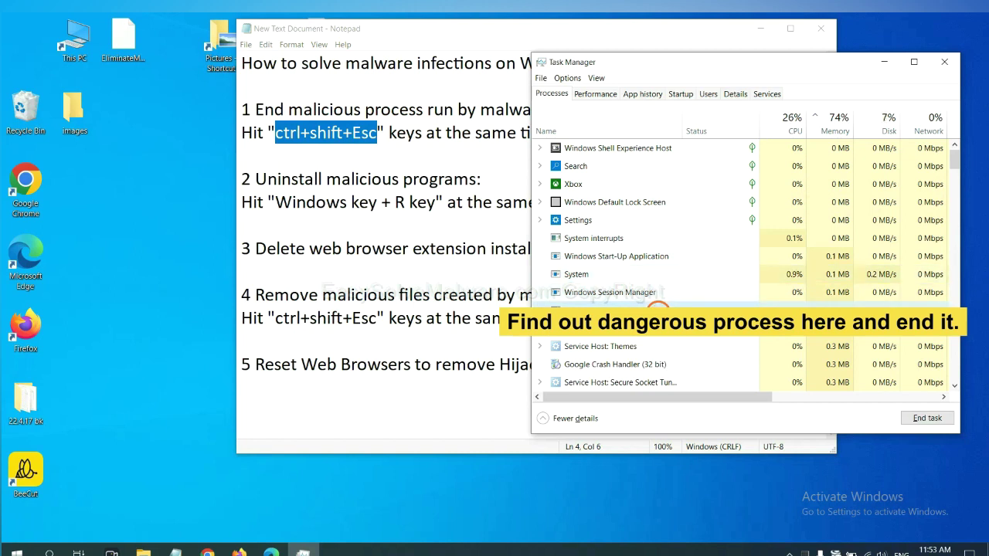
{"action": "left_click", "coordinate": [935, 418]}
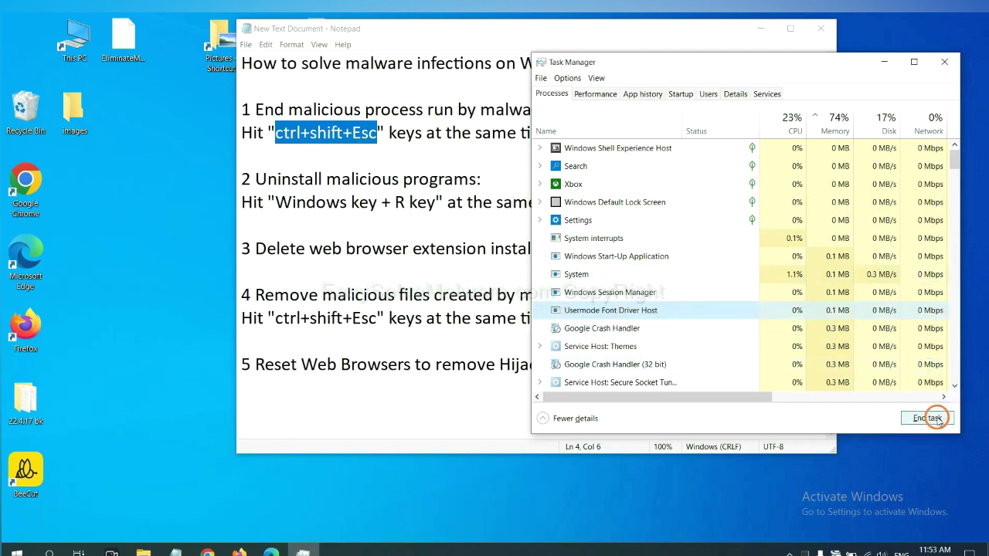
{"action": "left_click", "coordinate": [942, 62]}
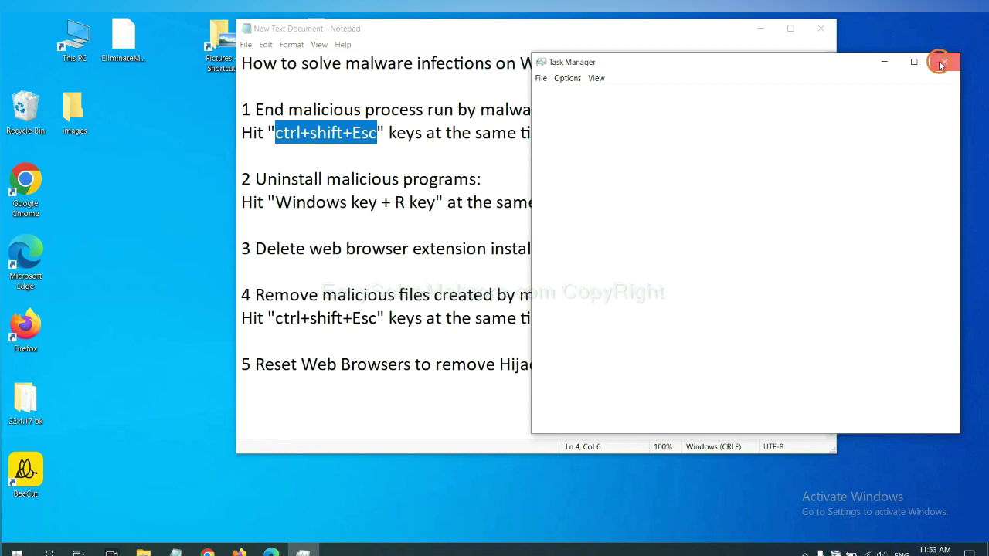
Highlight the shortcut text in the uninstall instruction and launch "control panel" from the Run window.
{"action": "left_click", "coordinate": [613, 192]}
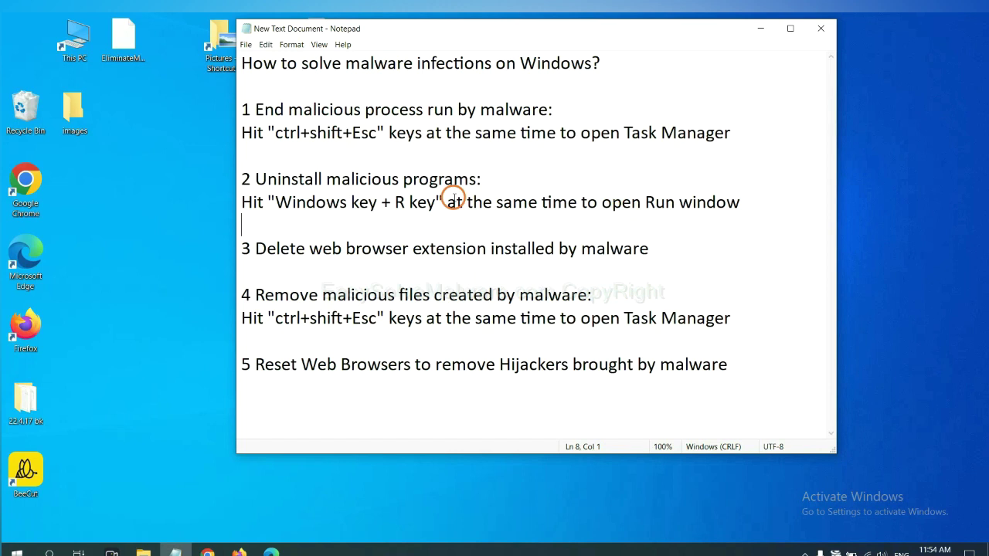
{"action": "left_click", "coordinate": [273, 207]}
{"action": "left_click_drag", "start_coordinate": [273, 208], "coordinate": [431, 213]}
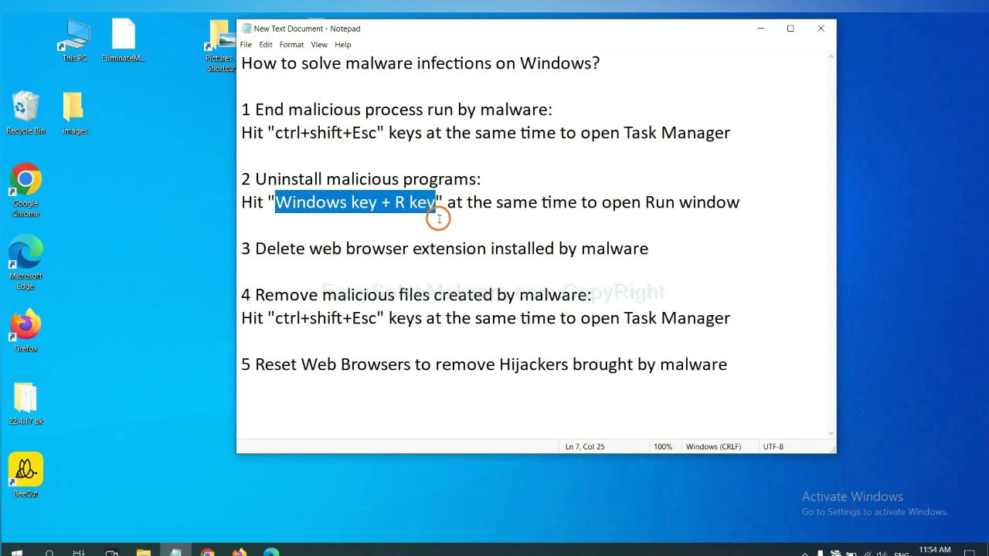
{"action": "key", "text": "super+r"}
{"action": "left_click_drag", "start_coordinate": [111, 417], "coordinate": [756, 183]}
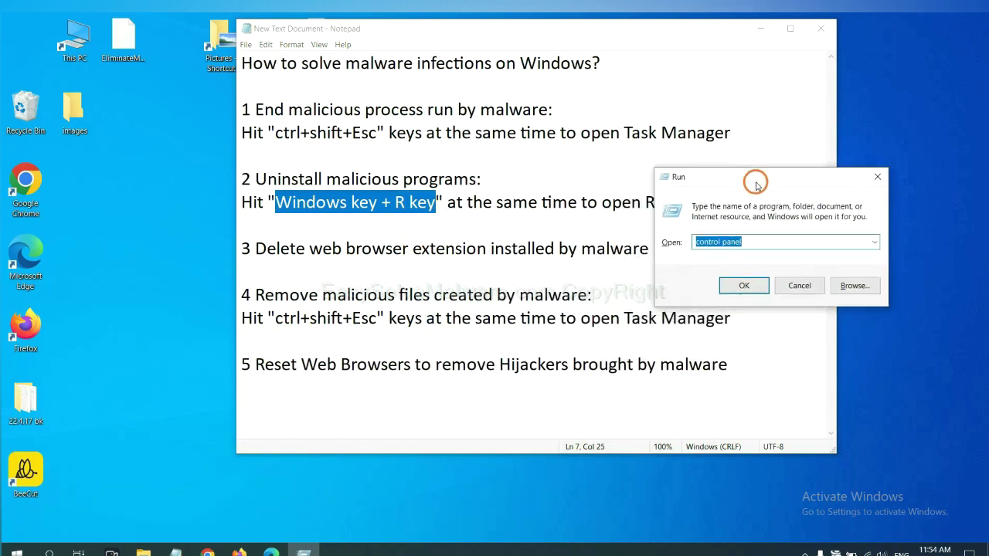
{"action": "left_click", "coordinate": [764, 242]}
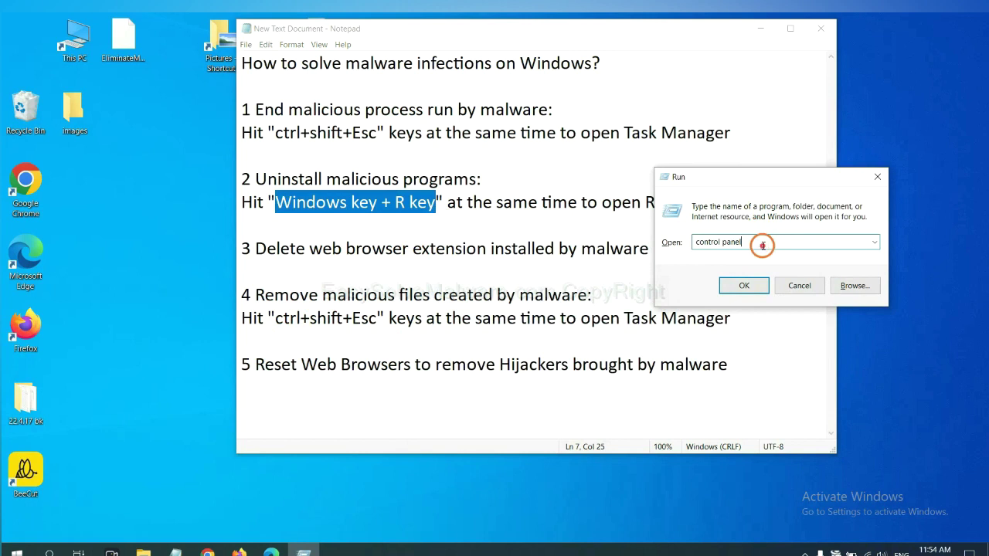
{"action": "left_click_drag", "start_coordinate": [747, 244], "coordinate": [677, 244]}
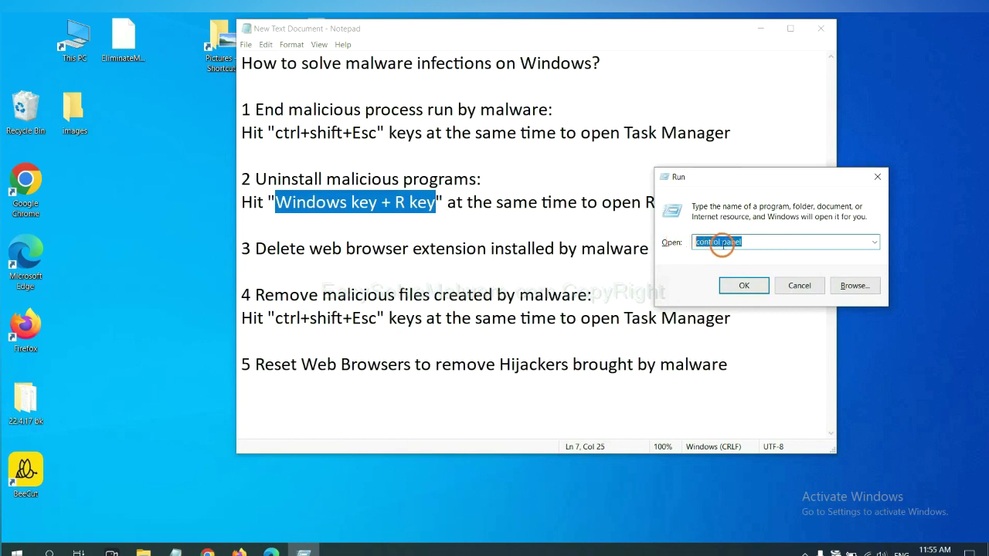
{"action": "left_click", "coordinate": [738, 287]}
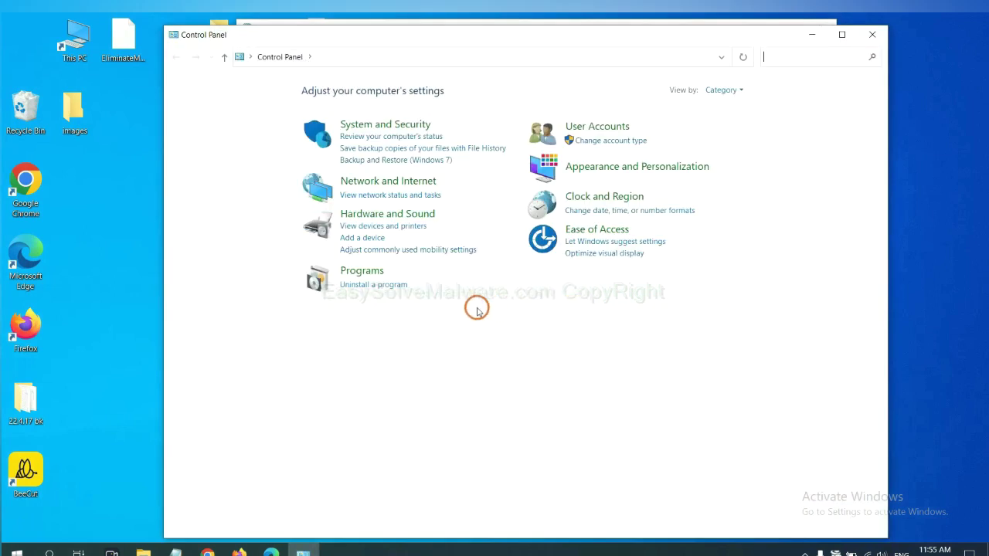
Show the installed programs, select Xiph.Org Open Codecs 0.85.17777 as the example to uninstall, and close the window.
{"action": "left_click", "coordinate": [392, 285]}
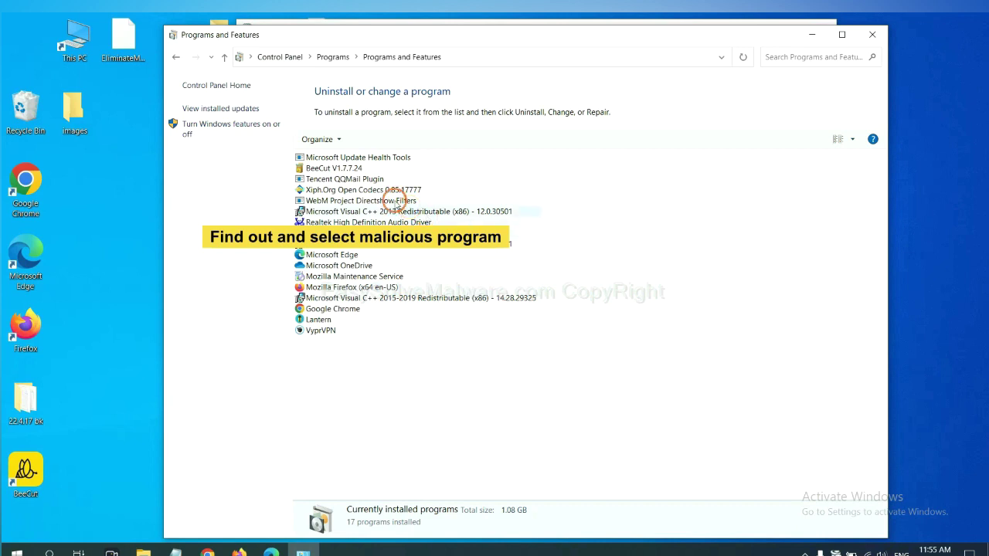
{"action": "left_click", "coordinate": [390, 190]}
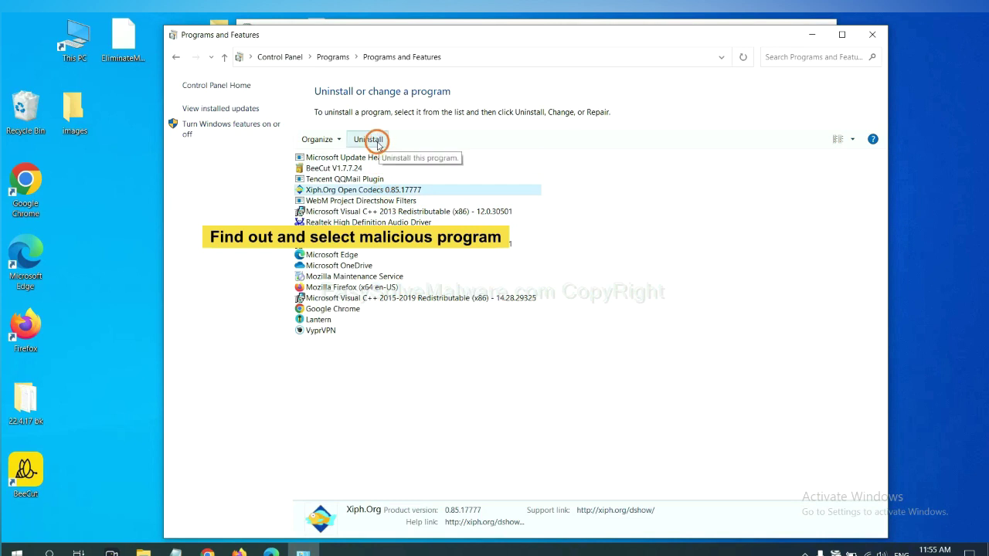
{"action": "left_click", "coordinate": [874, 35]}
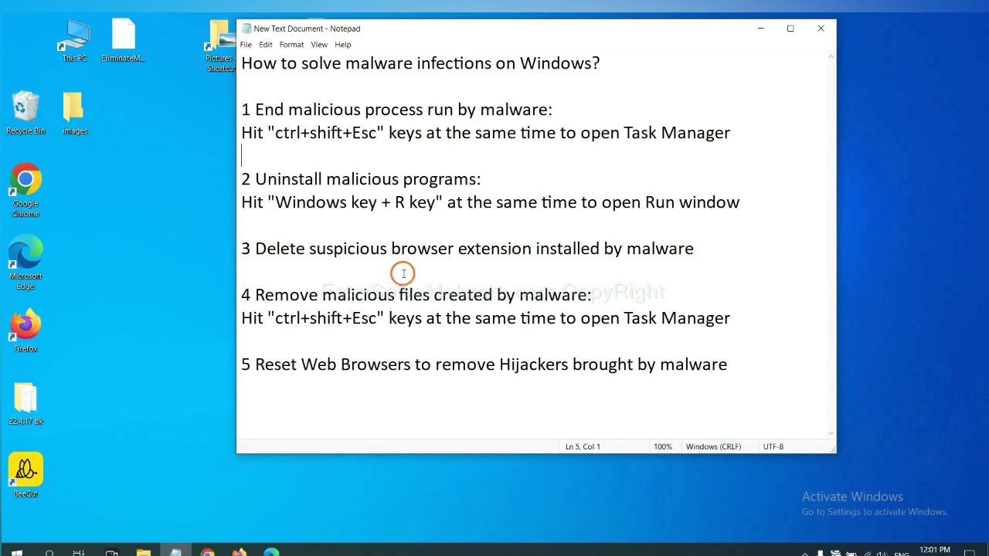
Switch to Google Chrome and display its installed extensions to check for suspicious ones.
{"action": "left_click", "coordinate": [213, 550]}
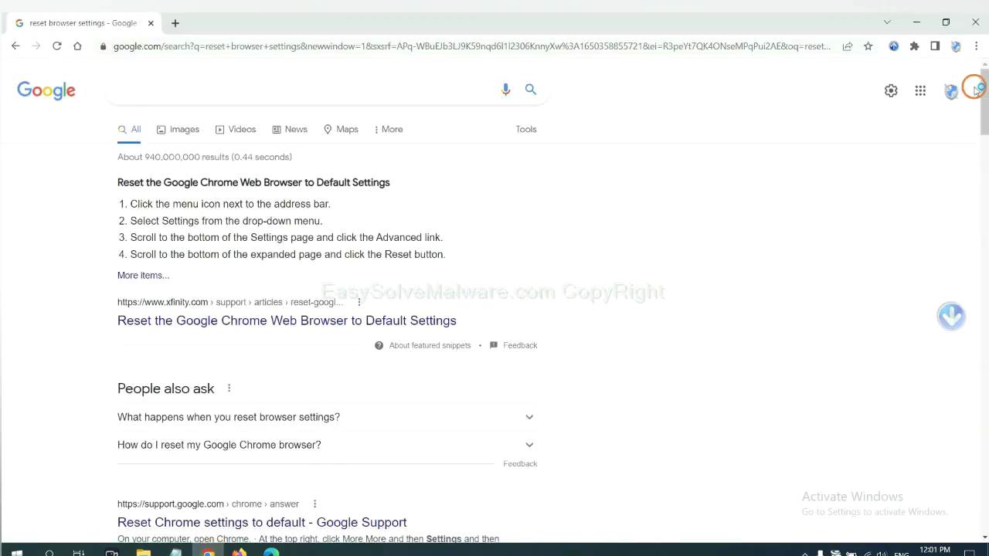
{"action": "left_click", "coordinate": [976, 48]}
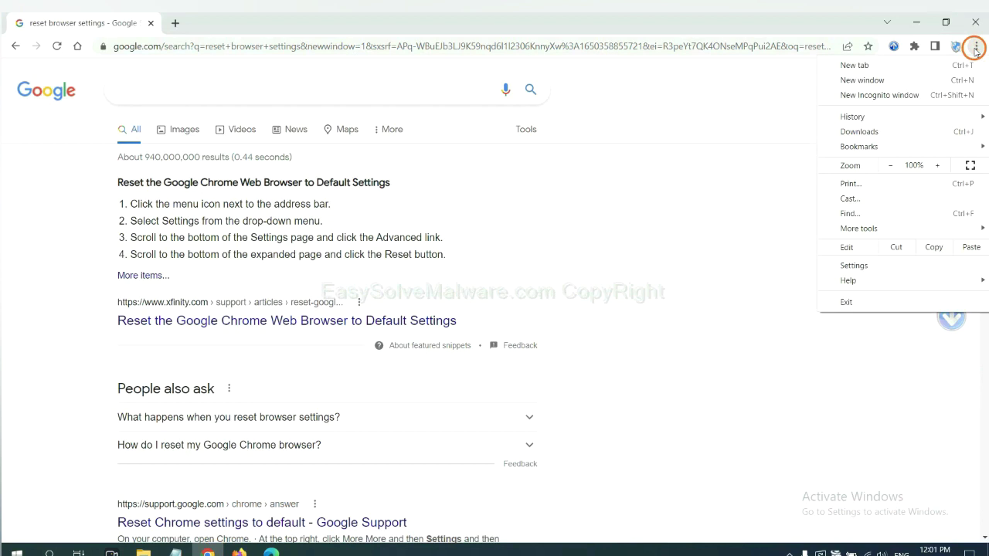
{"action": "mouse_move", "coordinate": [888, 229]}
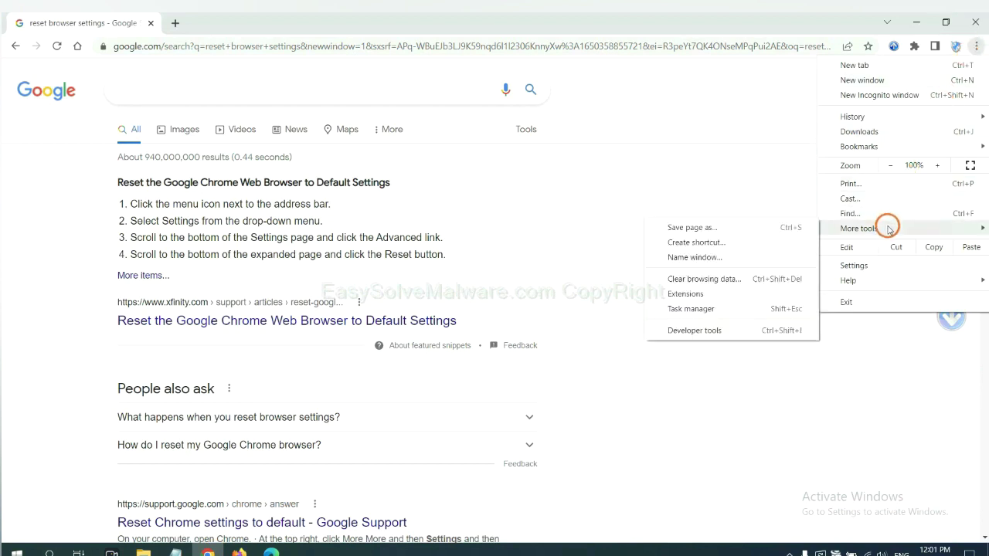
{"action": "left_click", "coordinate": [730, 294]}
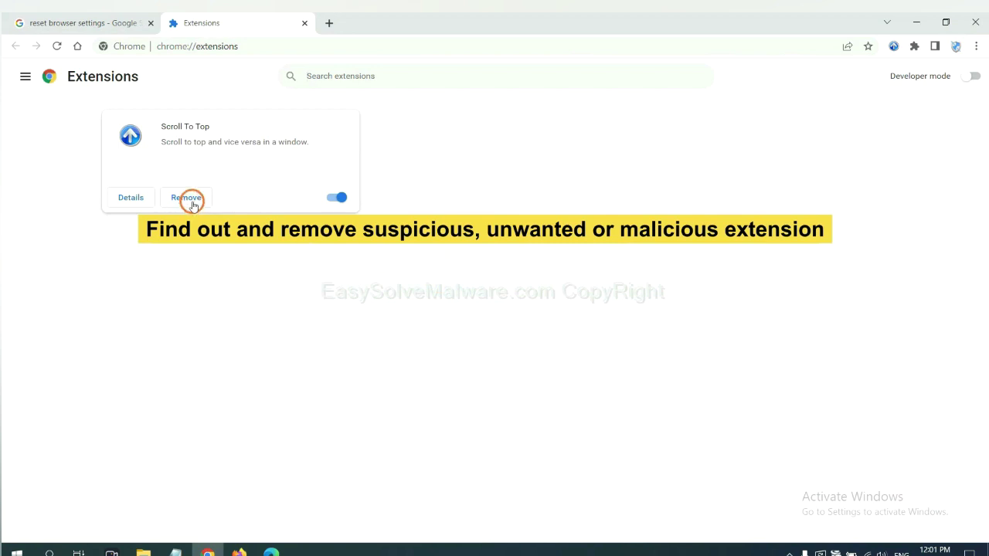
Switch to Firefox, display its installed extensions, and show the removal options for GIPHY for Firefox.
{"action": "left_click", "coordinate": [239, 552]}
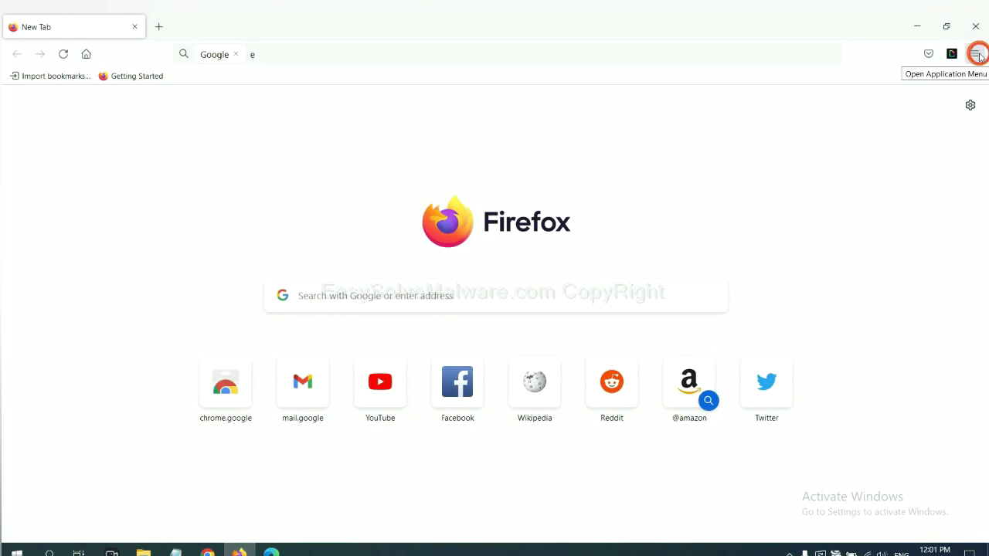
{"action": "left_click", "coordinate": [977, 54]}
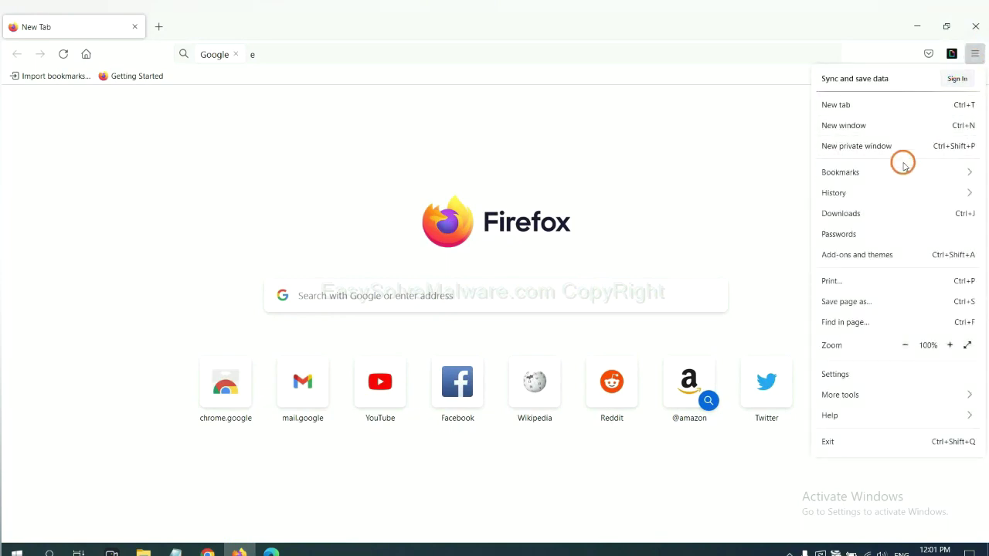
{"action": "left_click", "coordinate": [864, 262]}
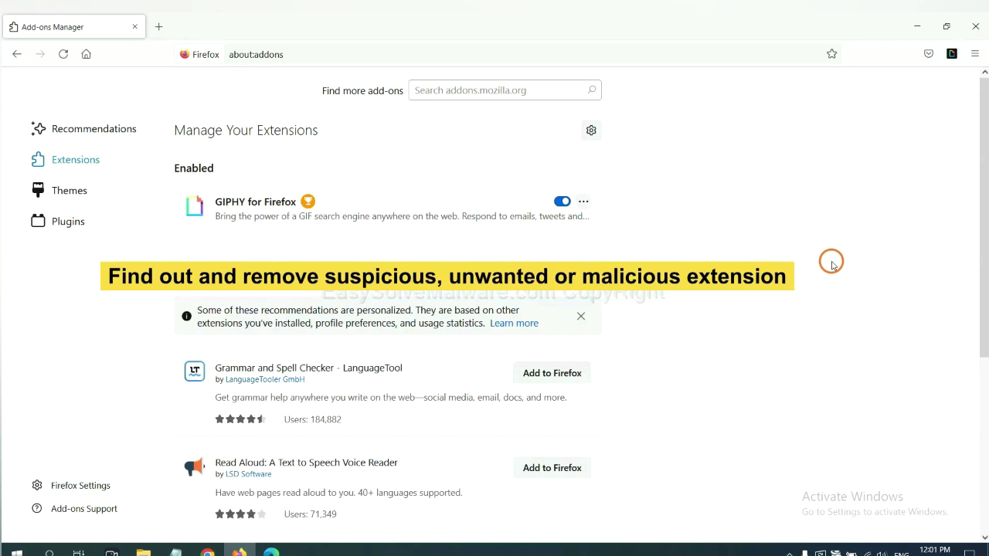
{"action": "left_click", "coordinate": [583, 201]}
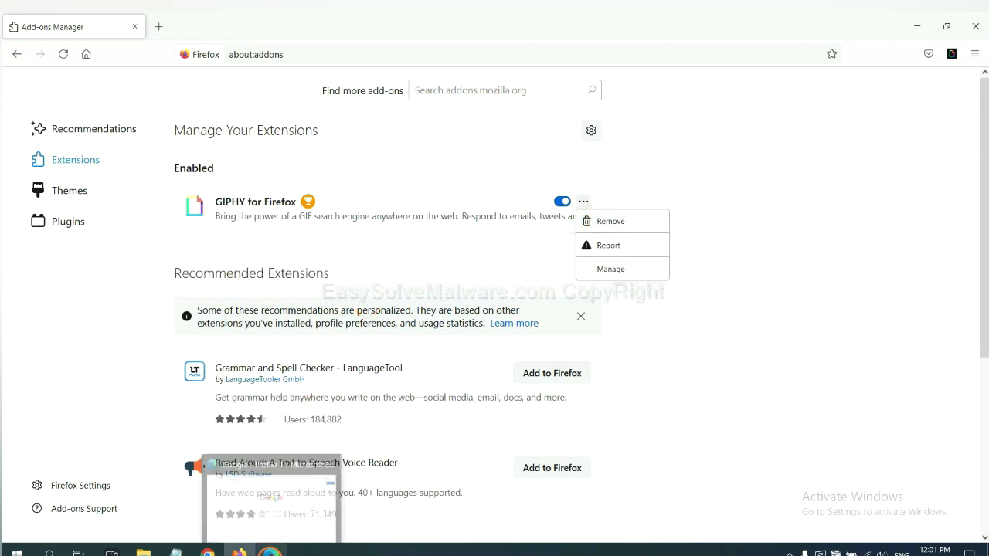
Switch to Microsoft Edge and remove the ArcVpn Free Fast VPN Proxy extension.
{"action": "left_click", "coordinate": [271, 550]}
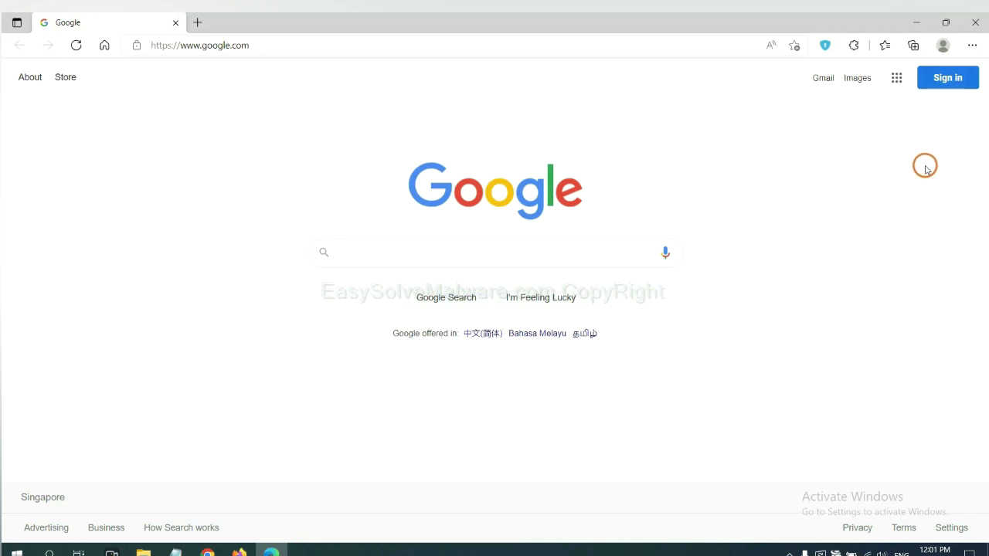
{"action": "left_click", "coordinate": [971, 47]}
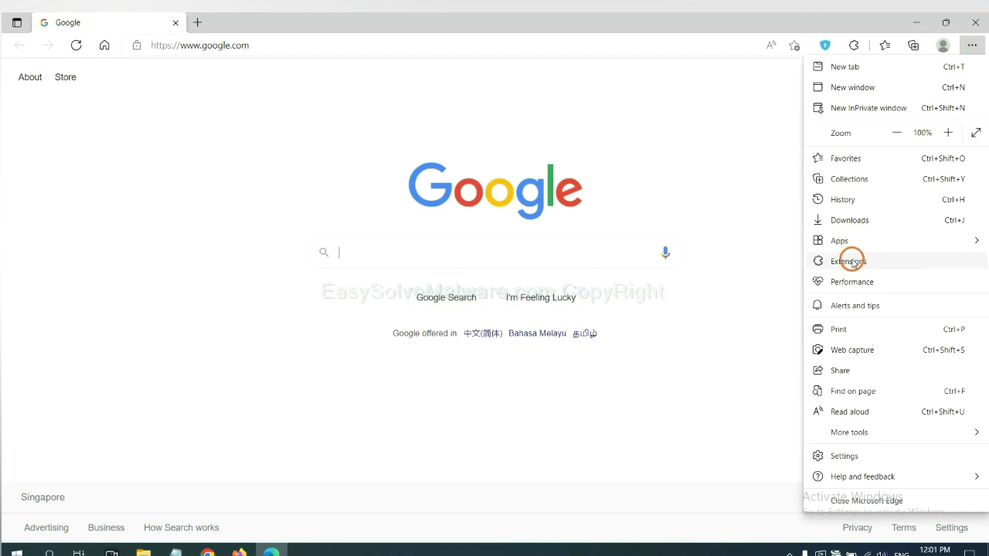
{"action": "right_click", "coordinate": [853, 262]}
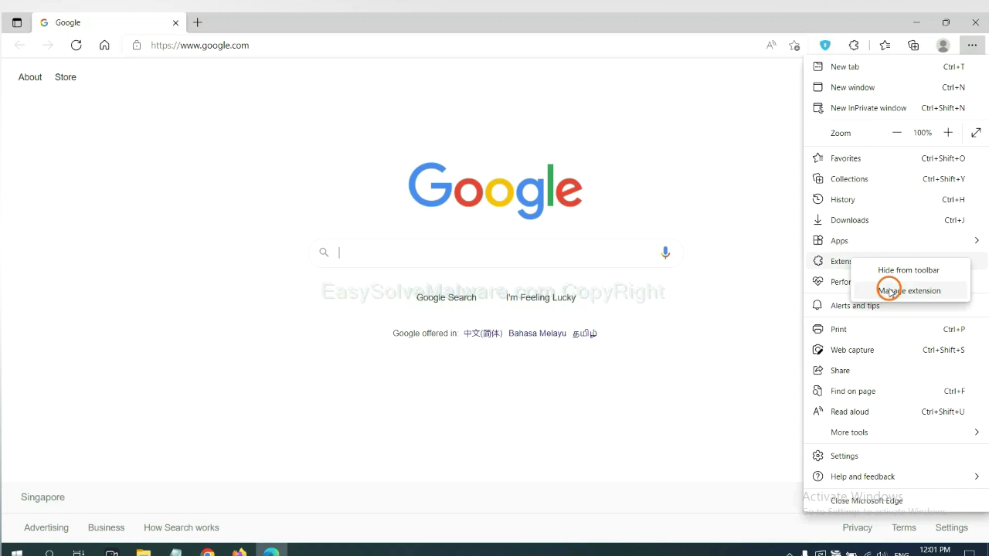
{"action": "left_click", "coordinate": [889, 290]}
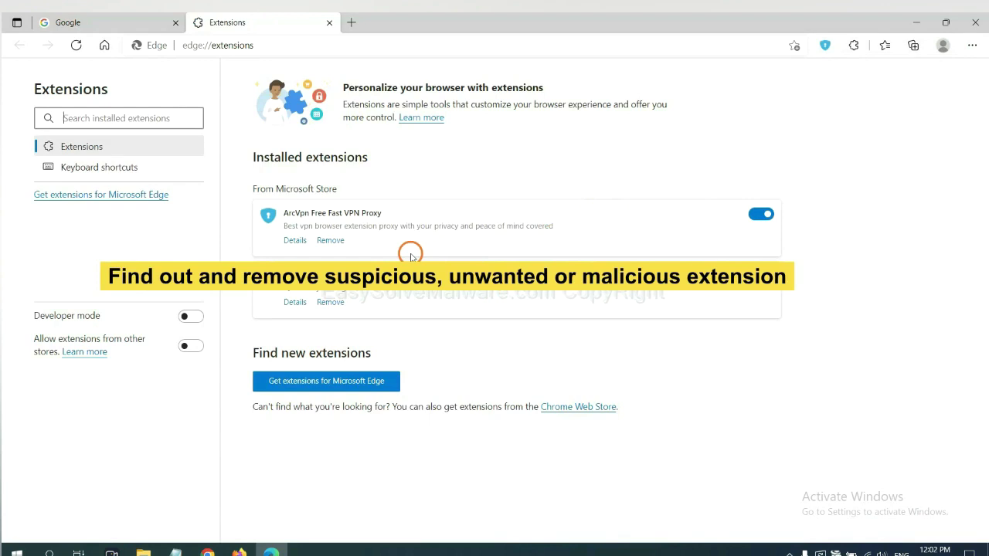
{"action": "left_click", "coordinate": [331, 240]}
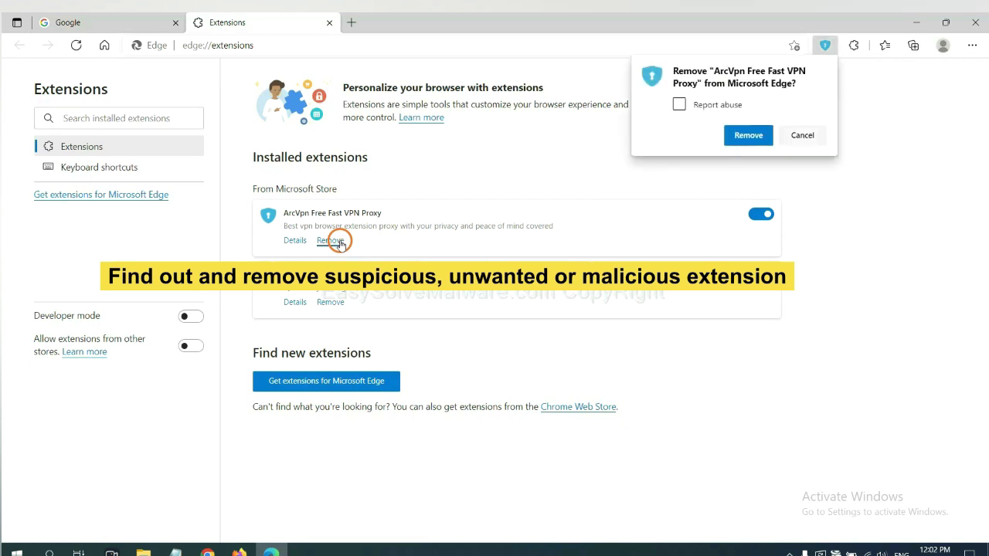
{"action": "left_click", "coordinate": [747, 137]}
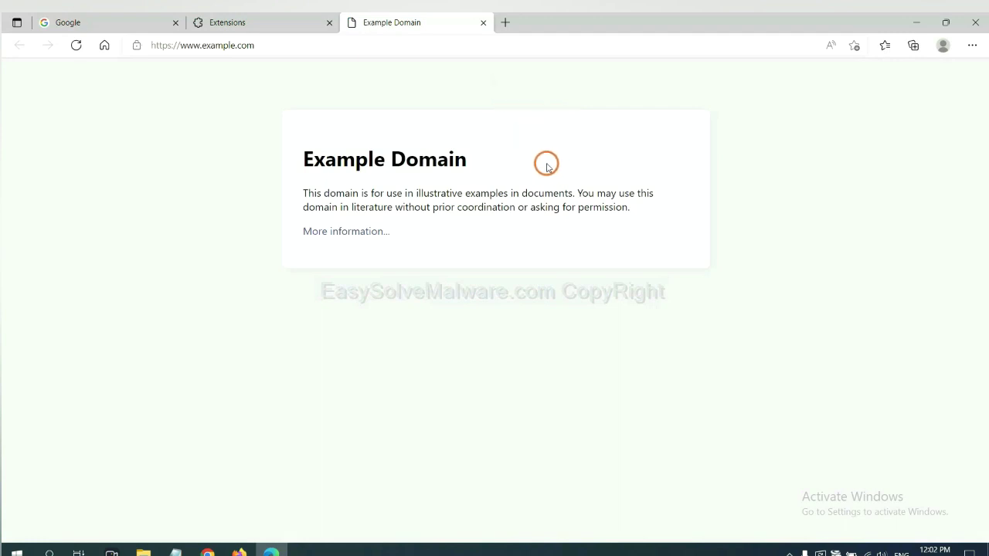
Return to the Notepad instructions and review the lines on removing malicious files created by malware.
{"action": "left_click", "coordinate": [982, 550]}
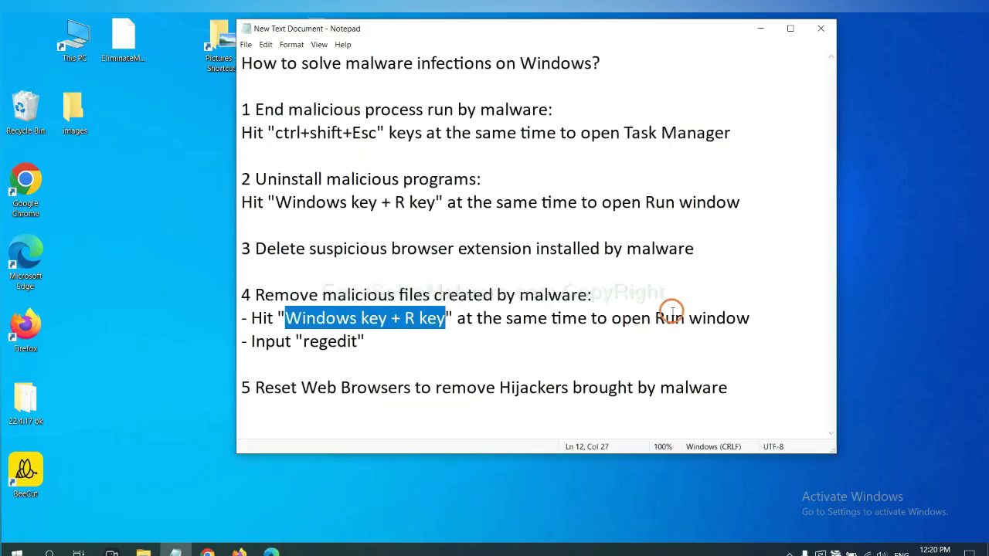
{"action": "left_click", "coordinate": [674, 317]}
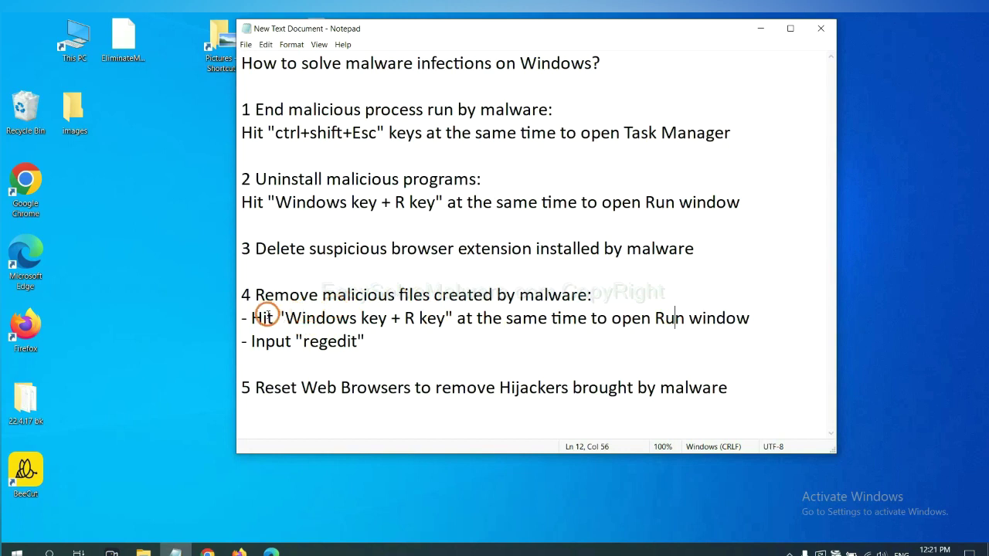
{"action": "left_click_drag", "start_coordinate": [255, 318], "coordinate": [562, 333]}
{"action": "left_click", "coordinate": [575, 324]}
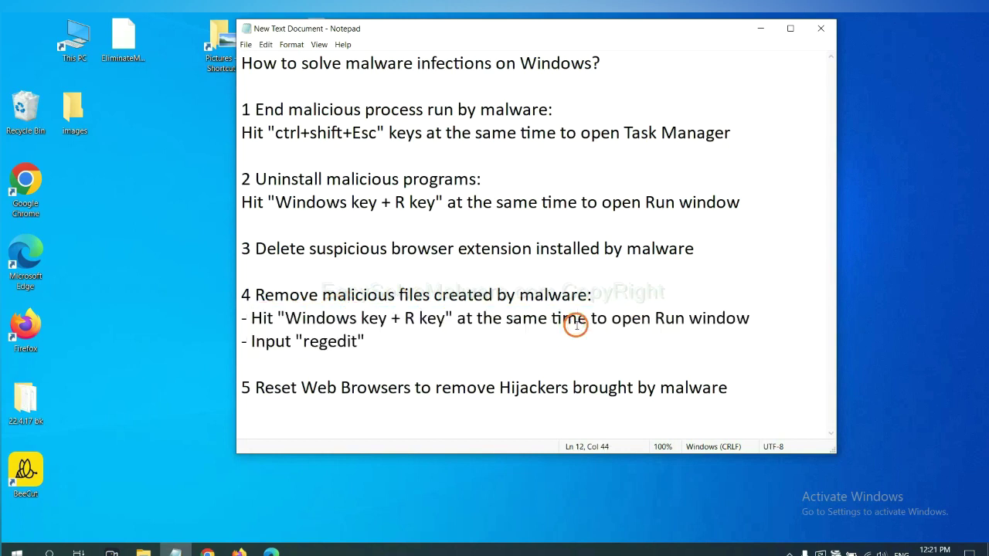
Launch Registry Editor by running the regedit command.
{"action": "left_click_drag", "start_coordinate": [182, 402], "coordinate": [788, 215]}
{"action": "left_click", "coordinate": [699, 283]}
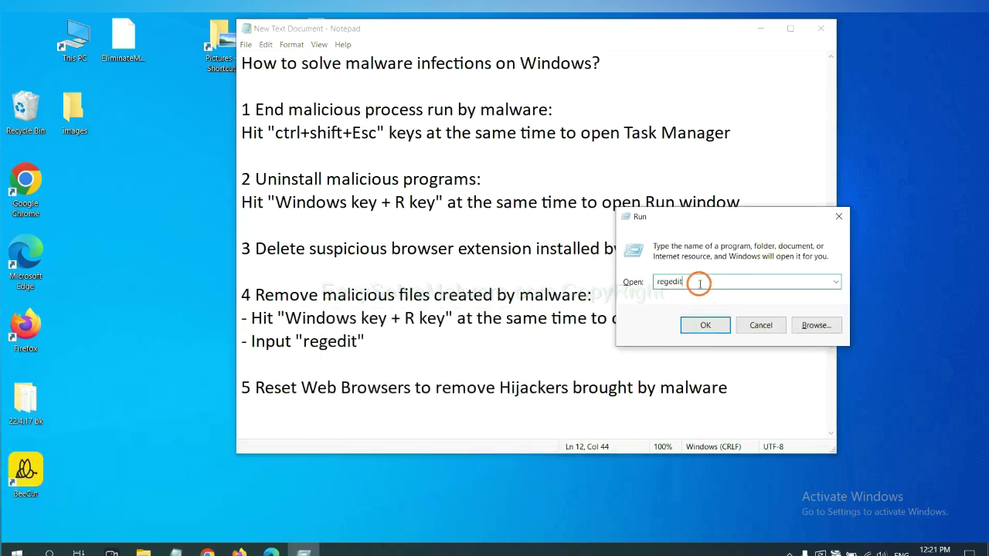
{"action": "left_click", "coordinate": [704, 326]}
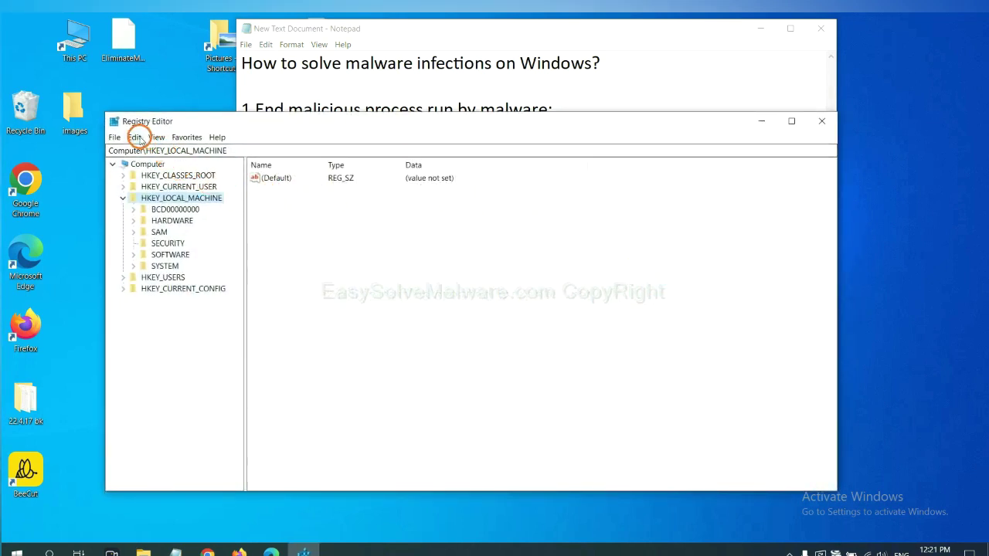
Search the registry for the example name BeeCut and show the available actions for the matching FEATURE_BROWSER_EMULATION key.
{"action": "left_click", "coordinate": [140, 138]}
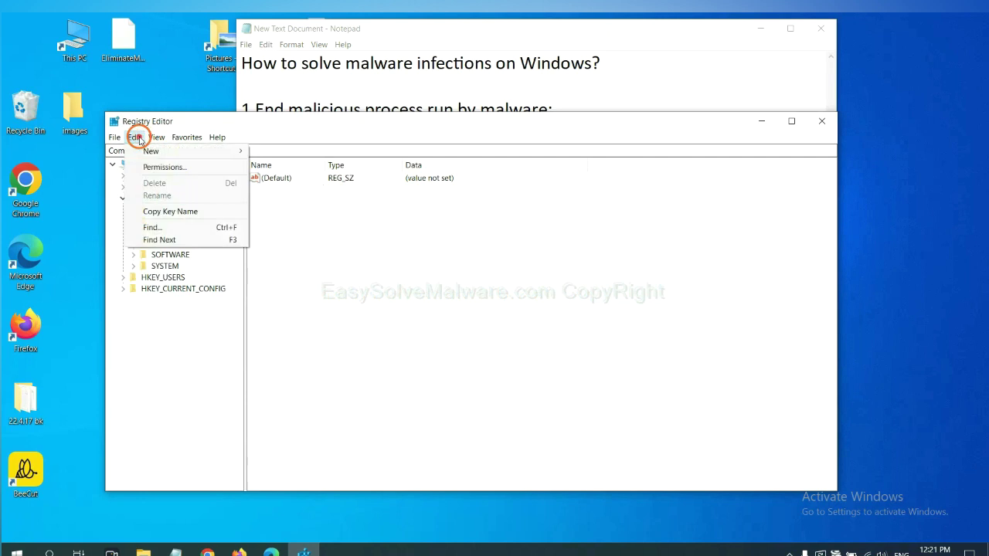
{"action": "left_click", "coordinate": [175, 228]}
{"action": "left_click_drag", "start_coordinate": [282, 175], "coordinate": [379, 198]}
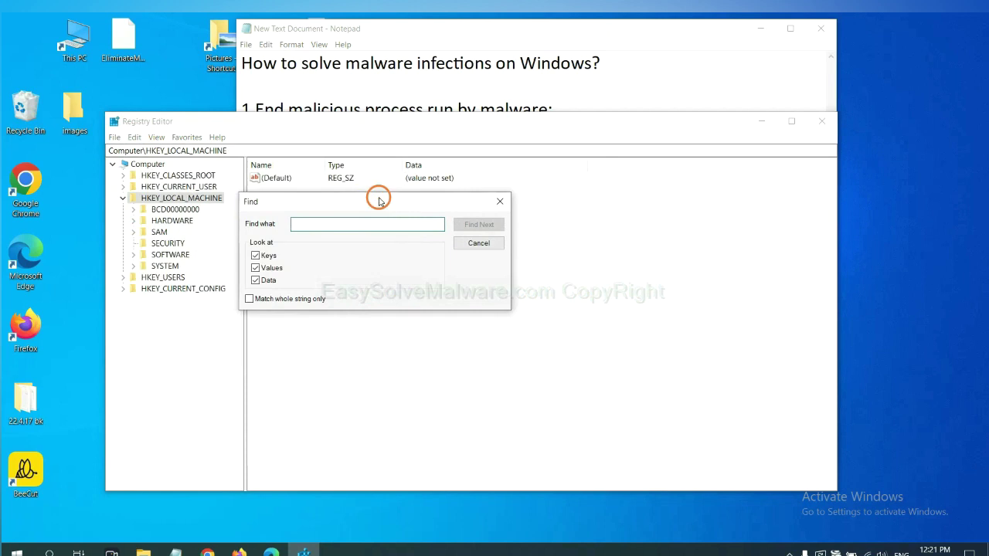
{"action": "left_click", "coordinate": [358, 228]}
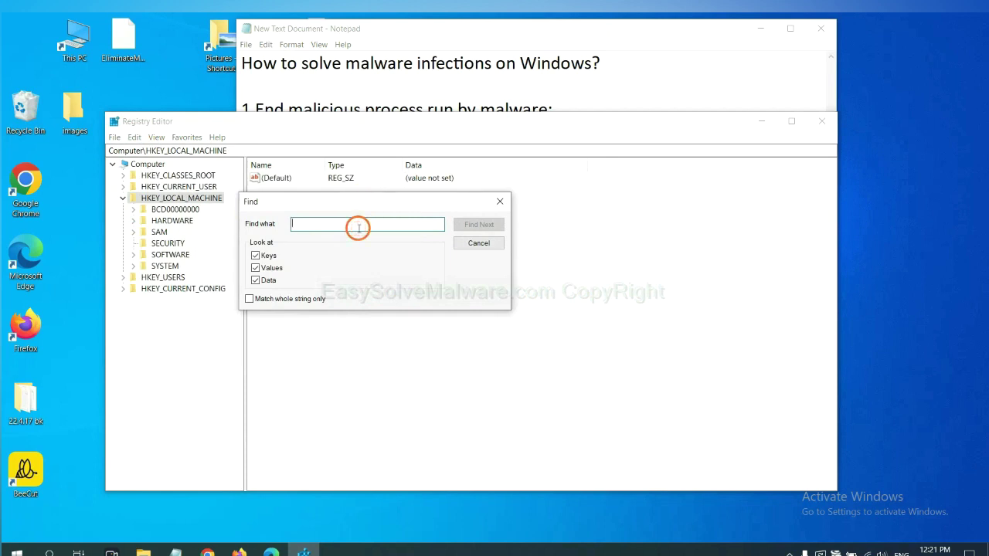
{"action": "type", "text": "be"}
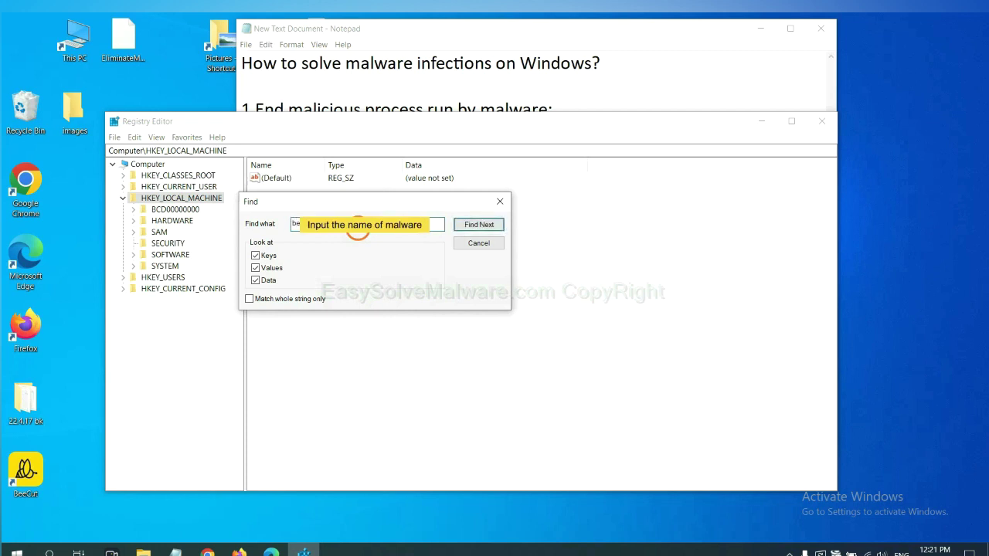
{"action": "left_click", "coordinate": [479, 224]}
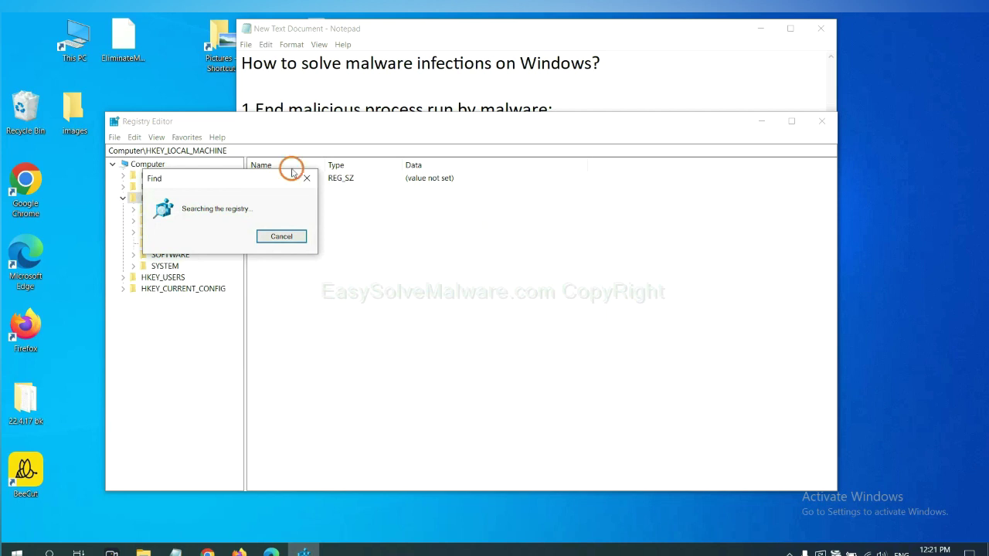
{"action": "left_click_drag", "start_coordinate": [243, 173], "coordinate": [399, 173]}
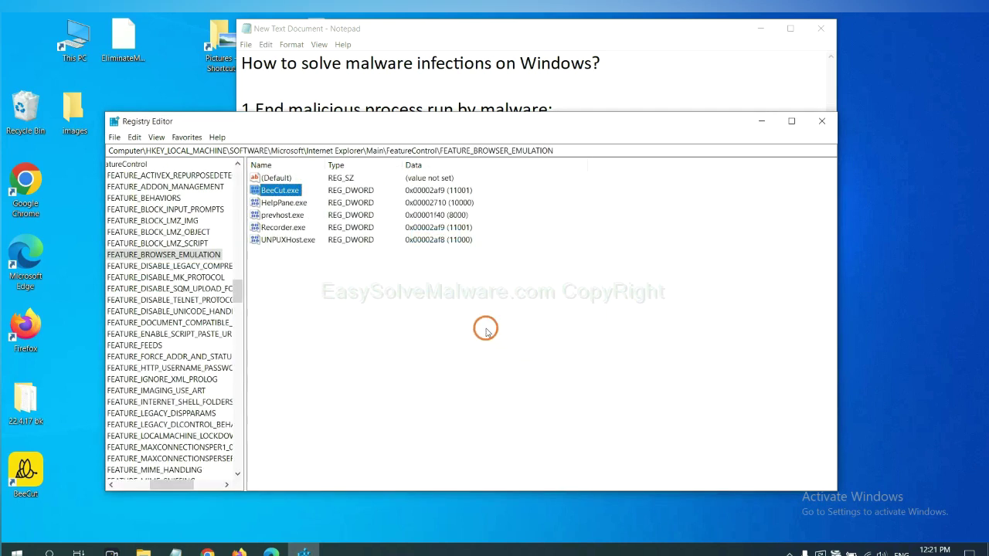
{"action": "left_click_drag", "start_coordinate": [169, 485], "coordinate": [159, 482]}
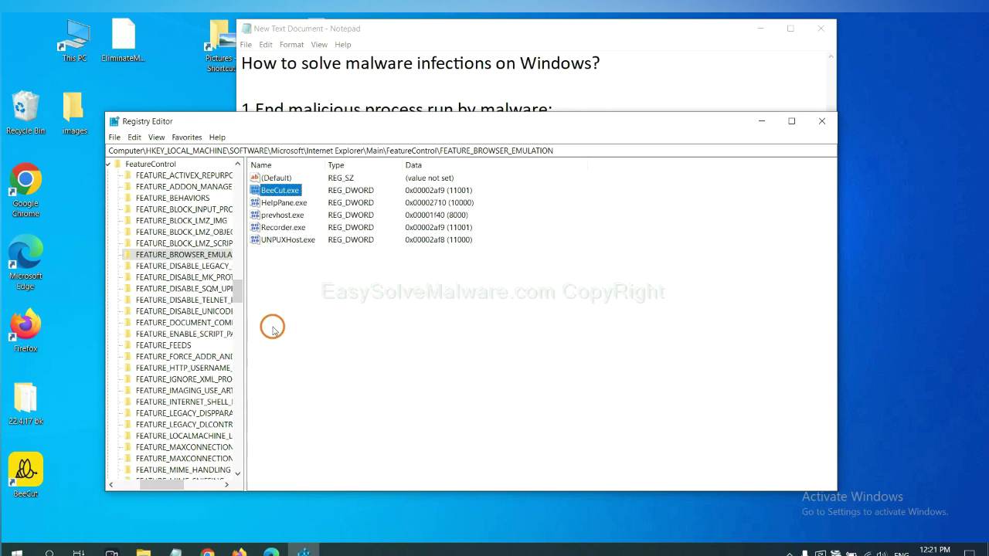
{"action": "right_click", "coordinate": [201, 255]}
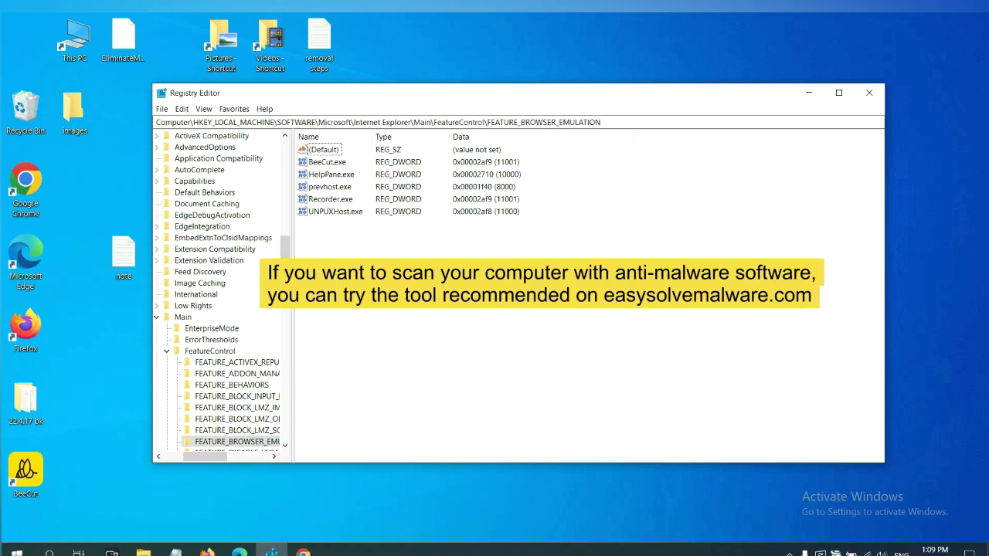
Switch to Google Chrome and review the malware removal guide and SpyHunter download section on easysolvemalware.com.
{"action": "left_click", "coordinate": [307, 552]}
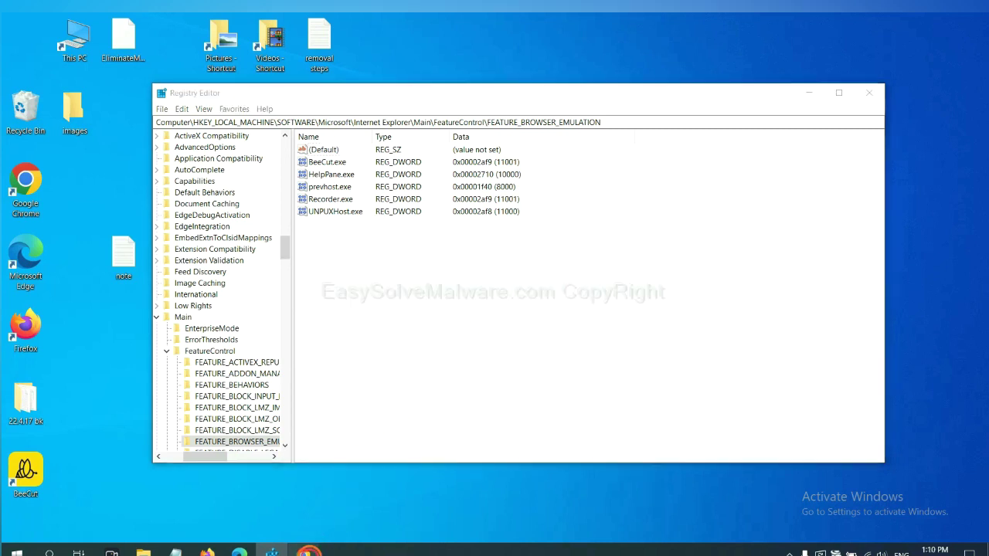
{"action": "scroll", "coordinate": [720, 358], "scroll_direction": "down", "scroll_amount": 2}
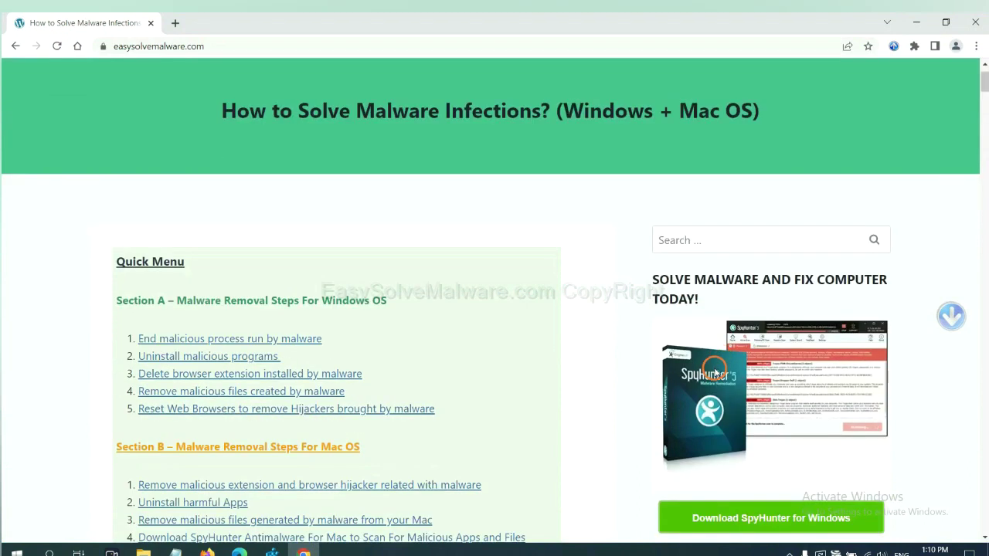
{"action": "scroll", "coordinate": [716, 373], "scroll_direction": "up", "scroll_amount": 1}
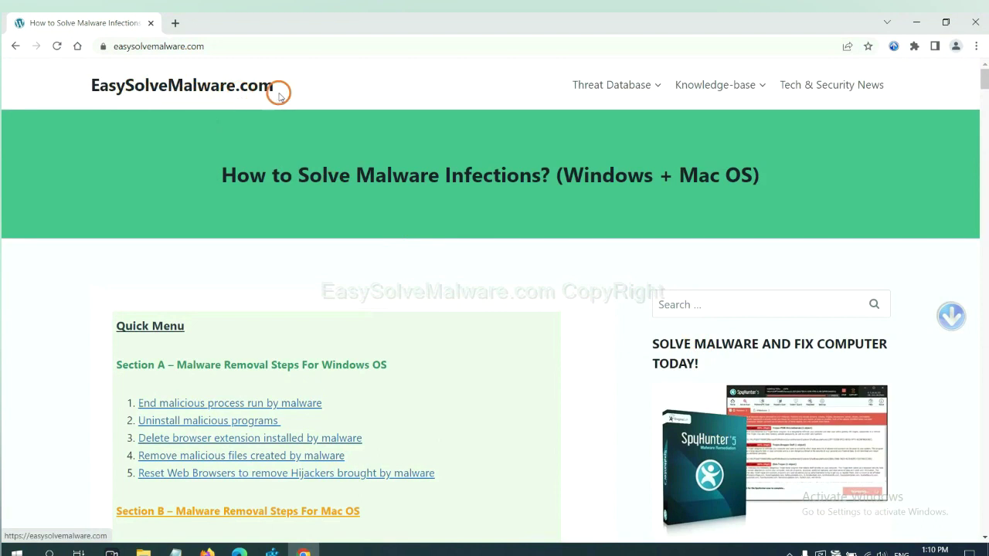
{"action": "scroll", "coordinate": [811, 386], "scroll_direction": "down", "scroll_amount": 2}
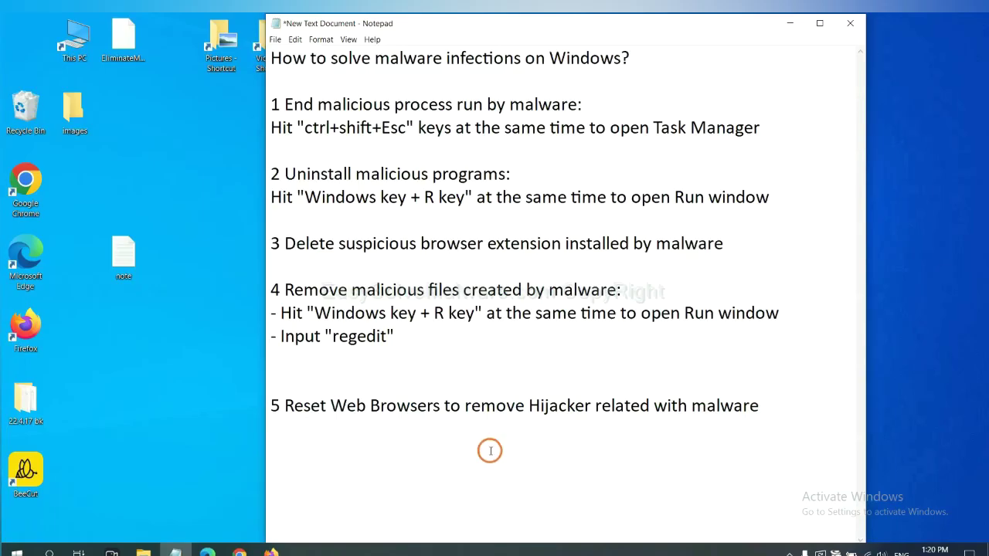
Switch to Google Chrome, search its settings for "reset", and open the dialog for restoring settings to their original defaults.
{"action": "left_click", "coordinate": [237, 552]}
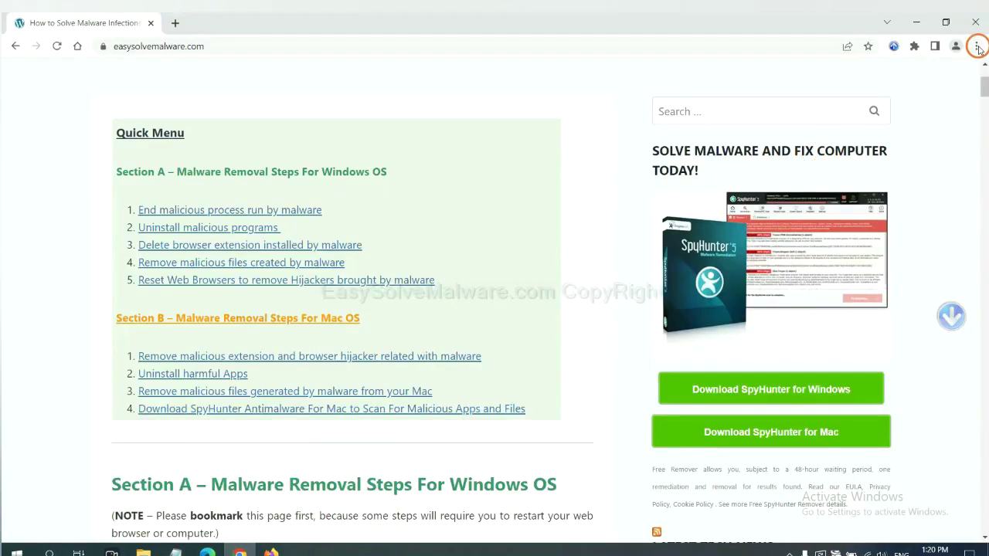
{"action": "left_click", "coordinate": [977, 48]}
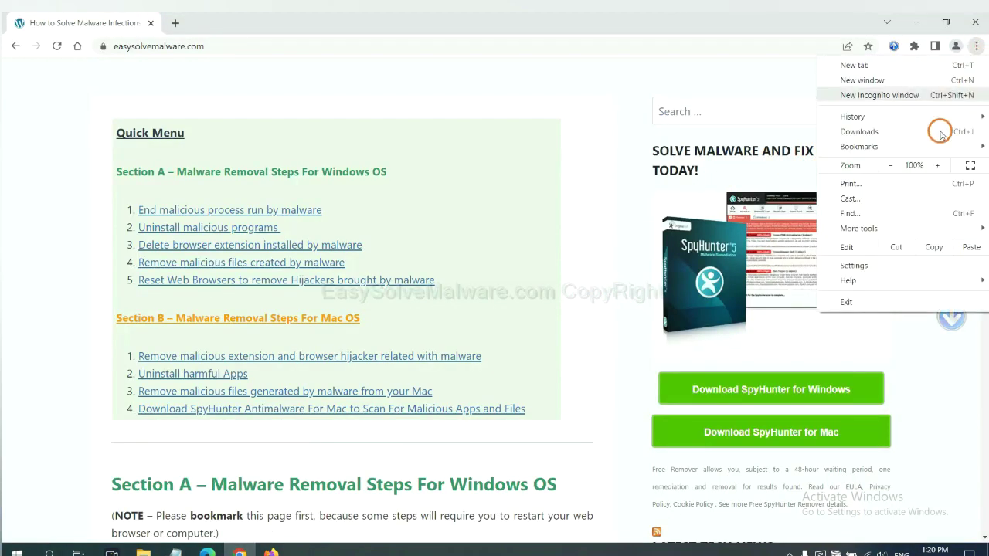
{"action": "left_click", "coordinate": [854, 265]}
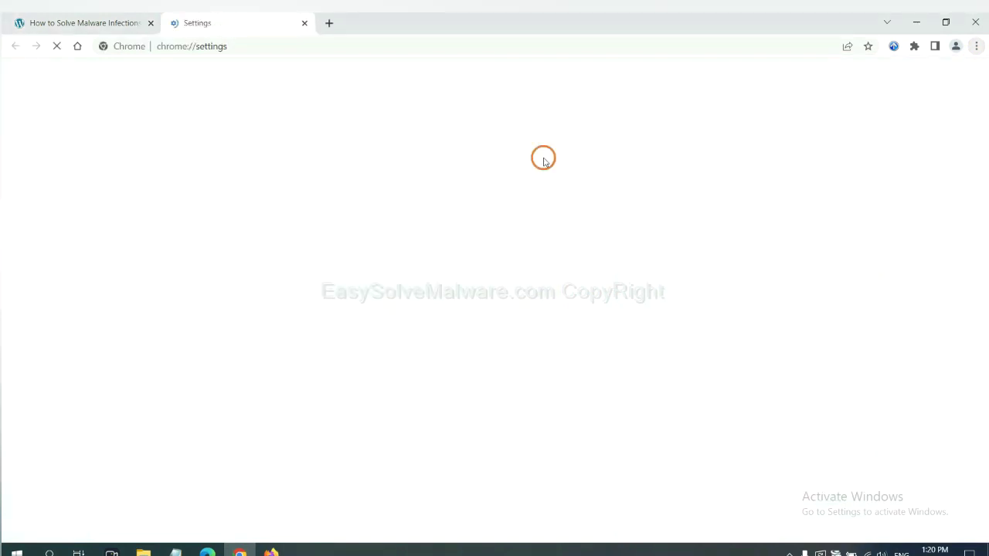
{"action": "left_click", "coordinate": [386, 77]}
{"action": "type", "text": "reset"}
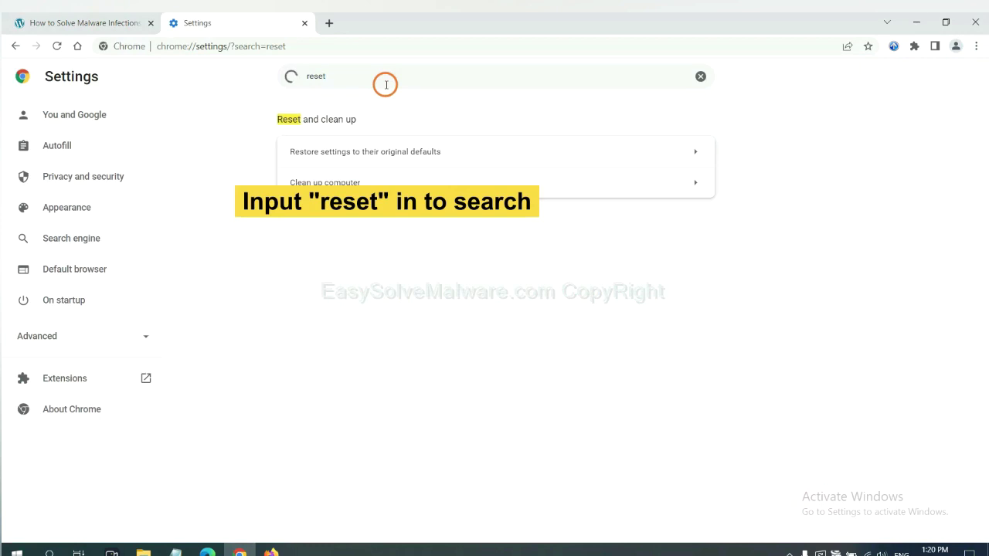
{"action": "left_click", "coordinate": [426, 153]}
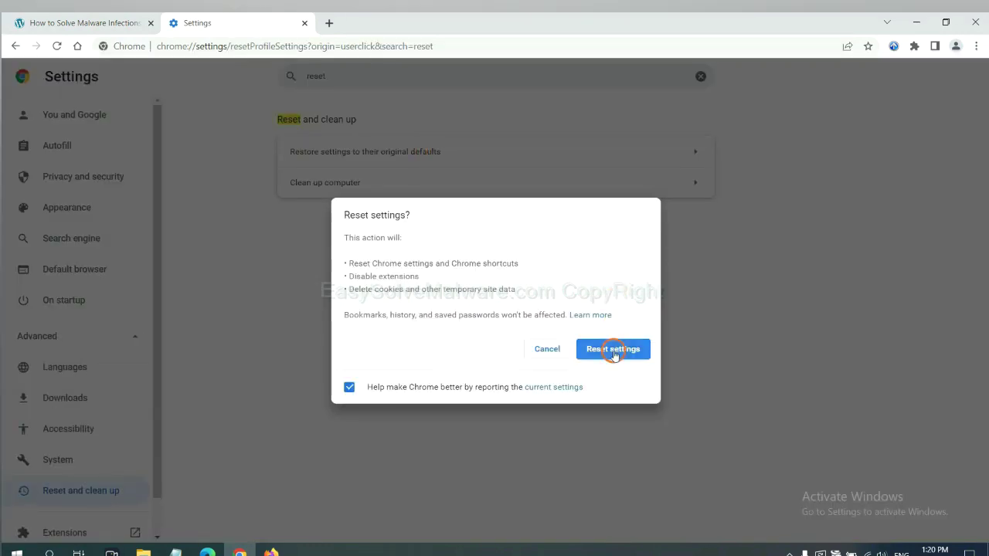
Switch to Firefox, show its troubleshooting information, and open the dialog for refreshing Firefox to its default settings.
{"action": "left_click", "coordinate": [274, 550]}
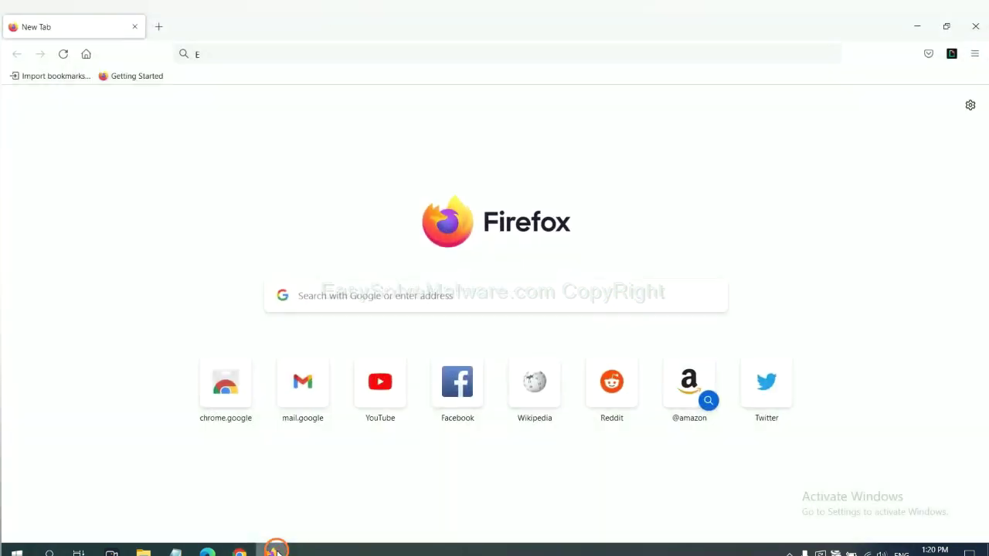
{"action": "left_click", "coordinate": [975, 56]}
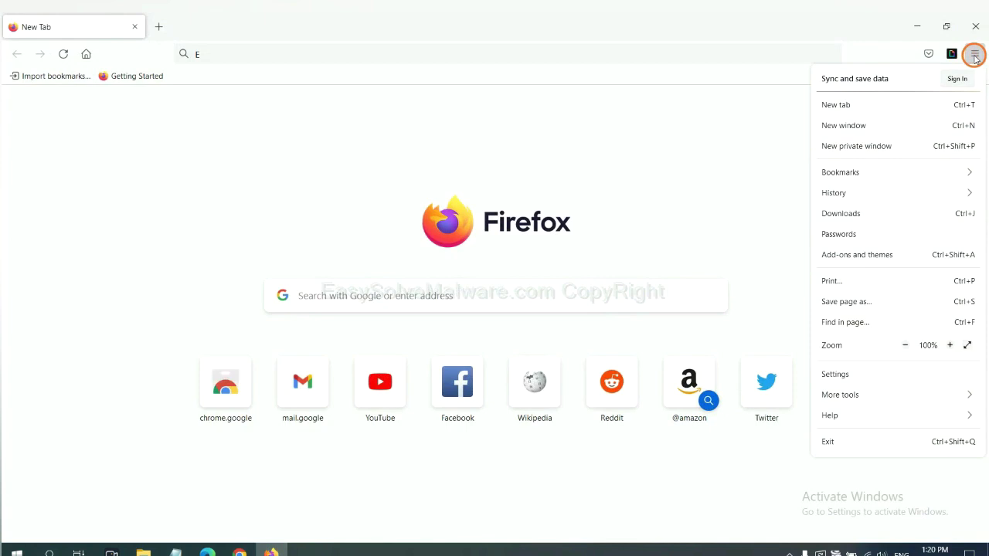
{"action": "left_click", "coordinate": [850, 415]}
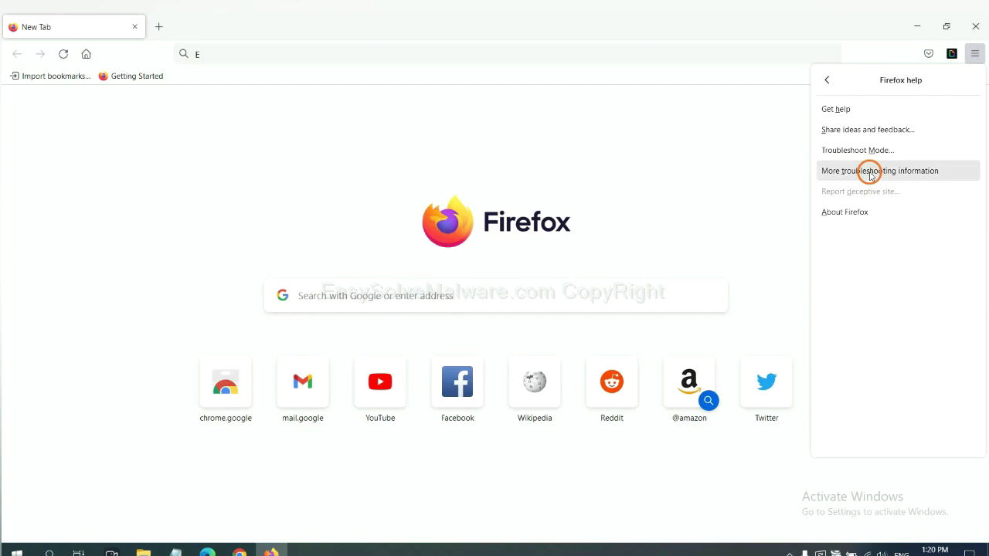
{"action": "left_click", "coordinate": [870, 172]}
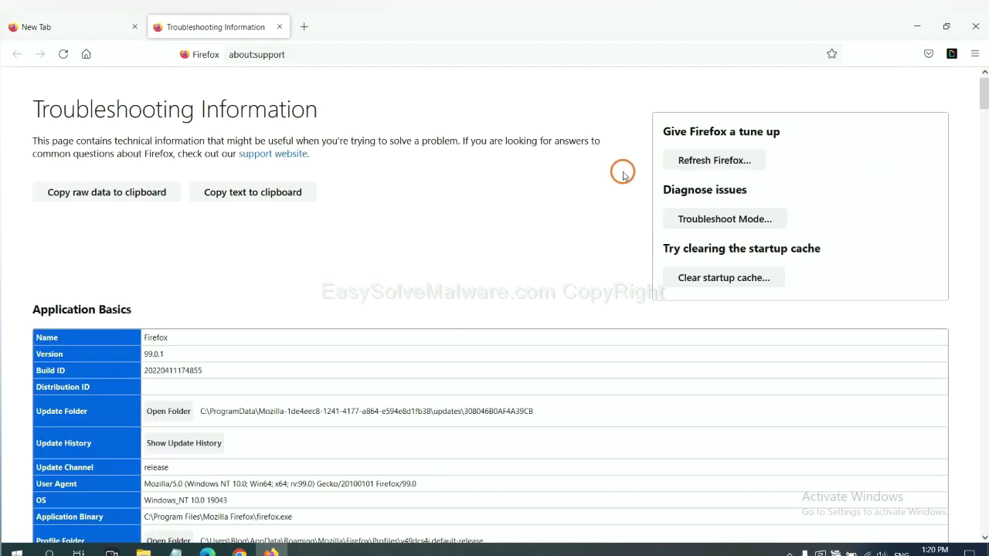
{"action": "left_click", "coordinate": [696, 162]}
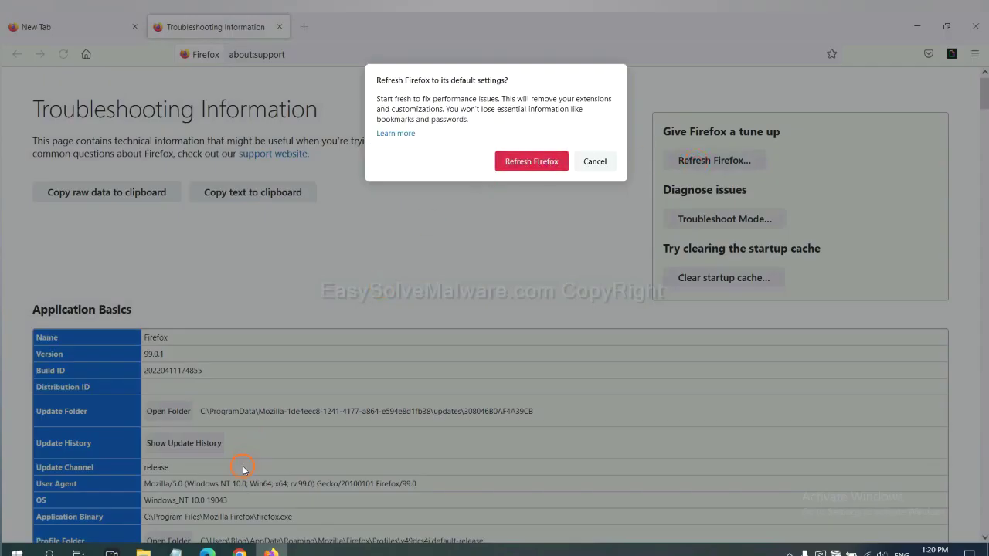
Switch to Microsoft Edge, search its settings for "reset", and open the dialog for restoring settings to their default values.
{"action": "left_click", "coordinate": [207, 551]}
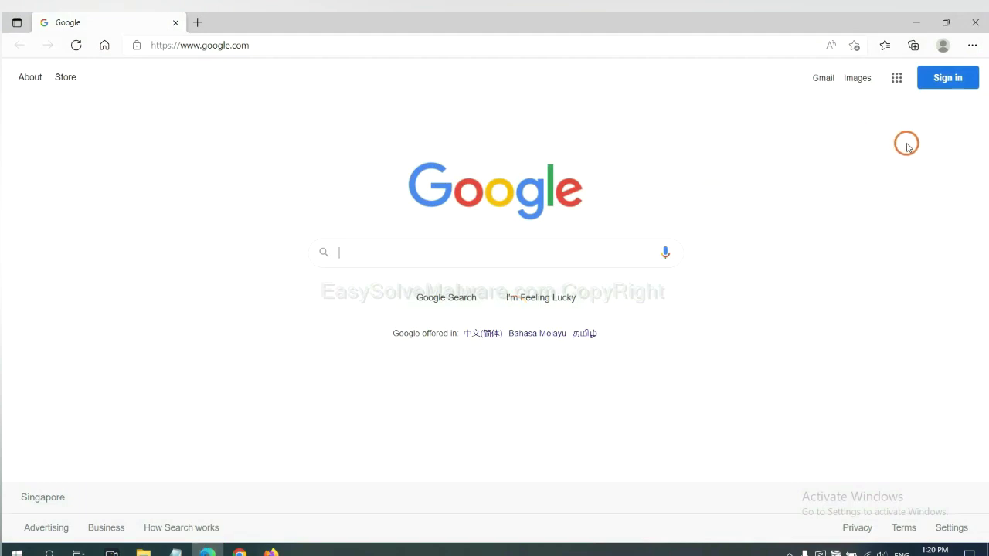
{"action": "left_click", "coordinate": [972, 48]}
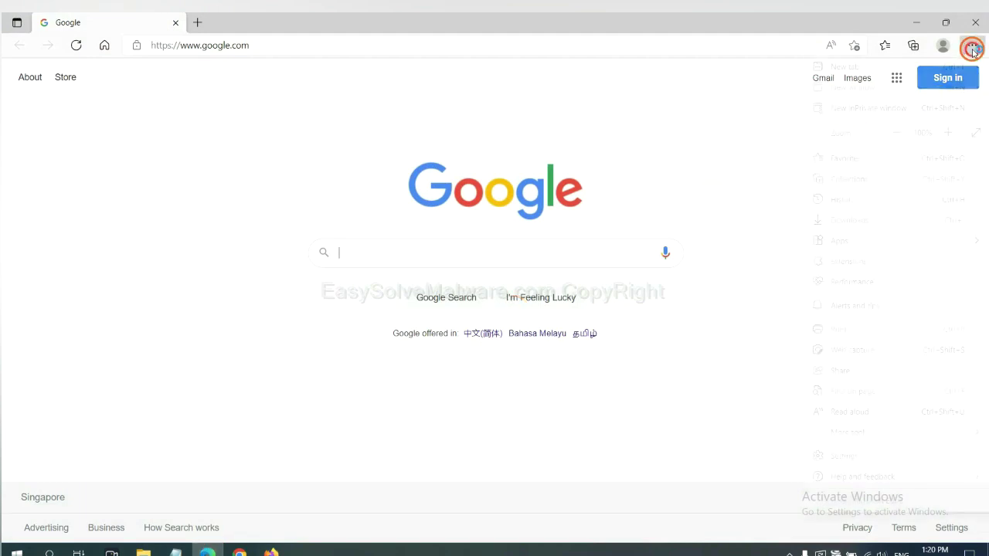
{"action": "left_click", "coordinate": [845, 456]}
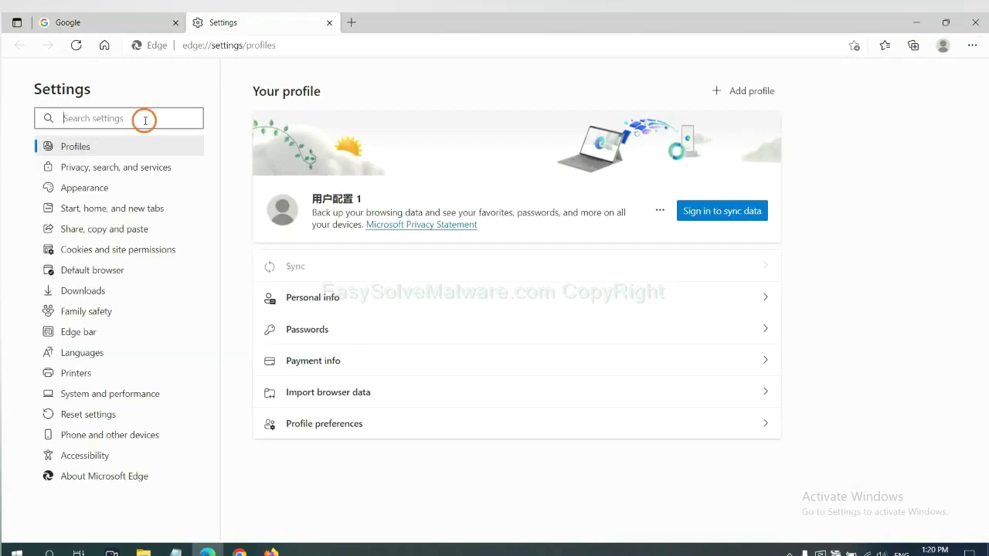
{"action": "type", "text": "re"}
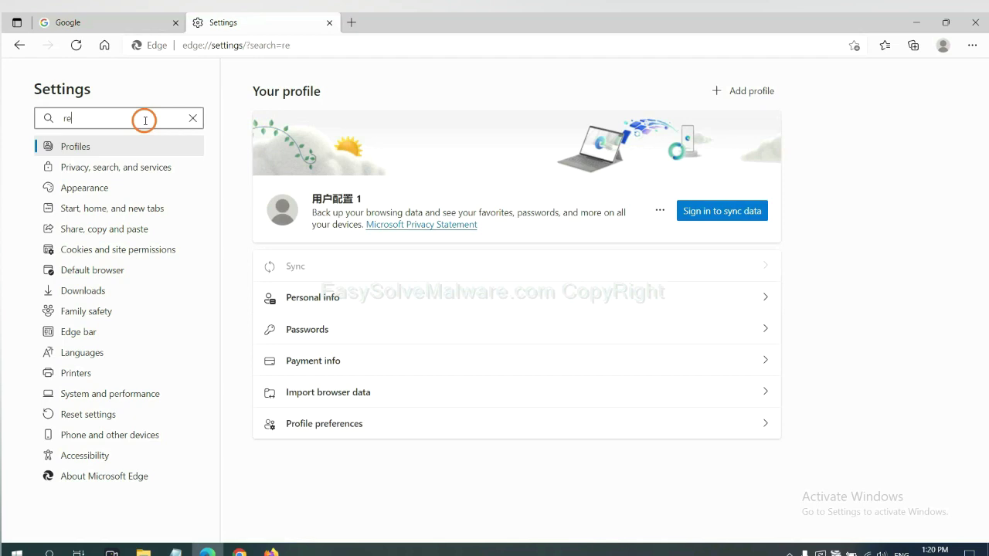
{"action": "type", "text": "set"}
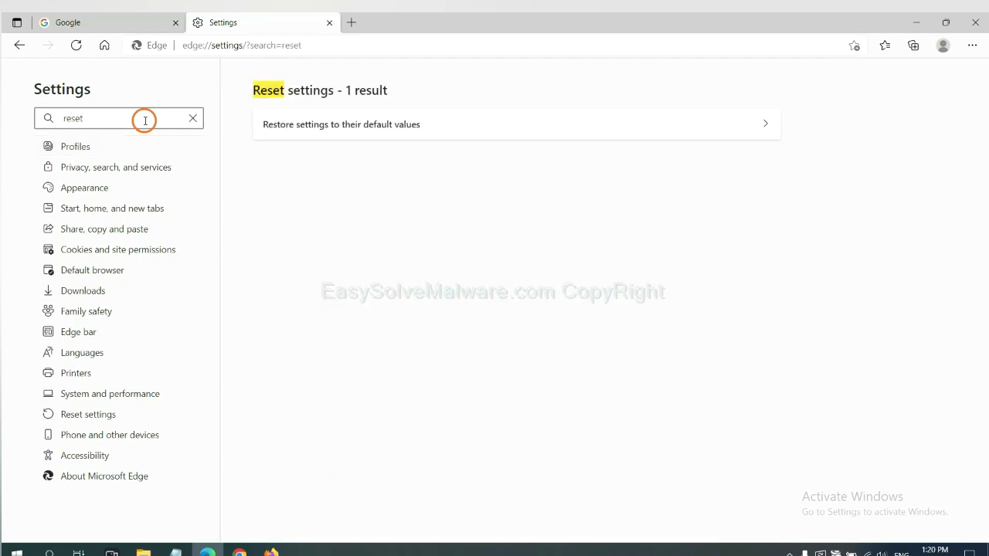
{"action": "left_click", "coordinate": [346, 124]}
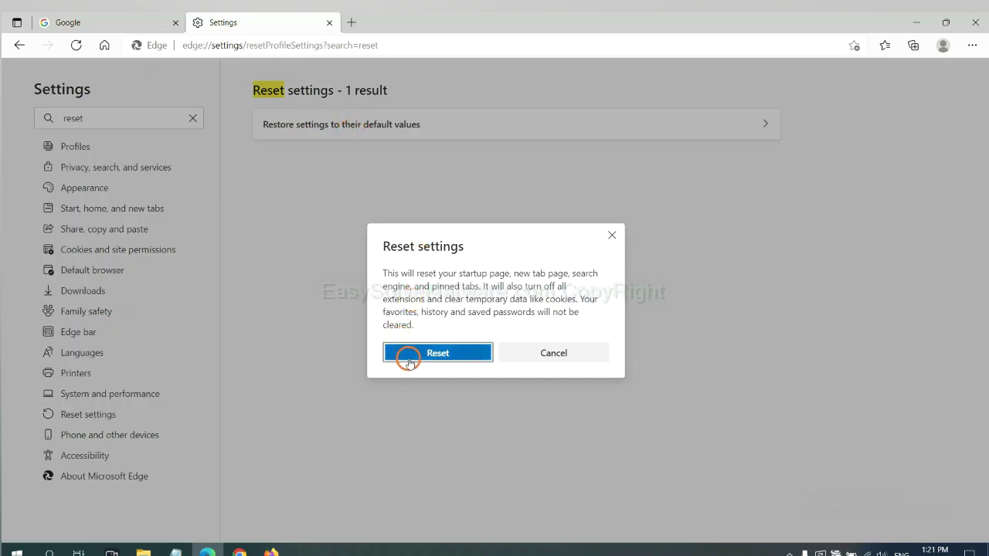